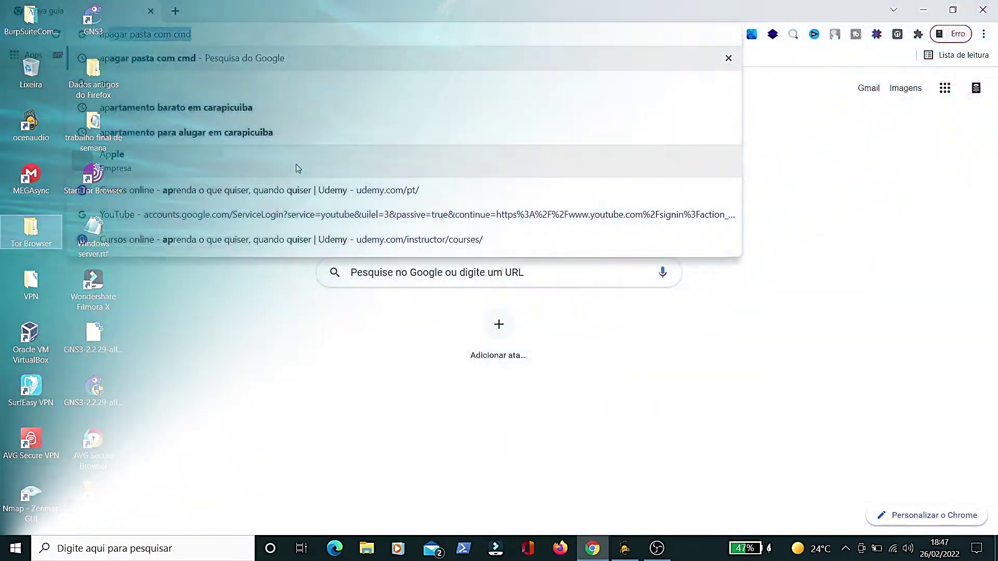
# Step: Search the web for "apache windows download"
pyautogui.write('apa')
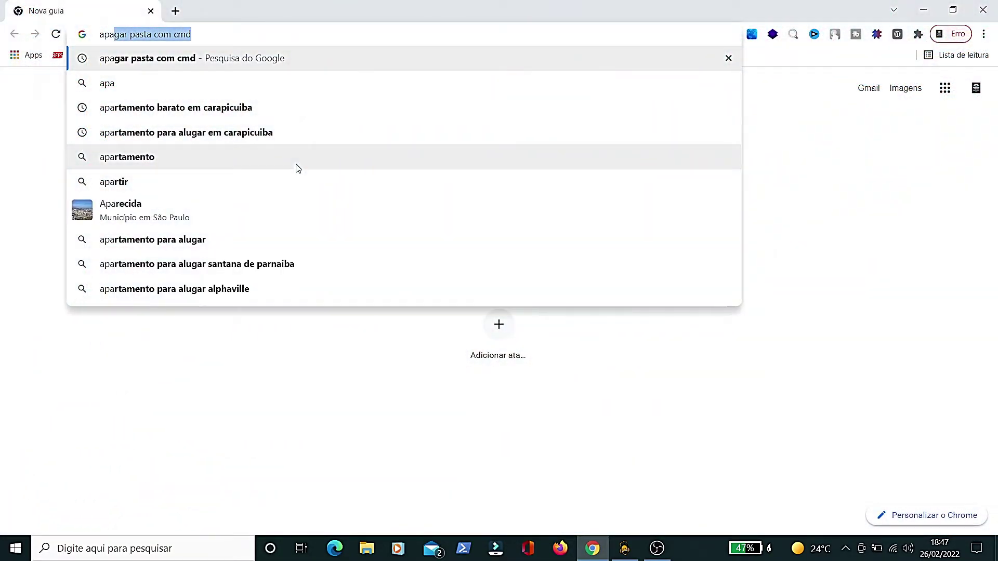
pyautogui.write('che ')
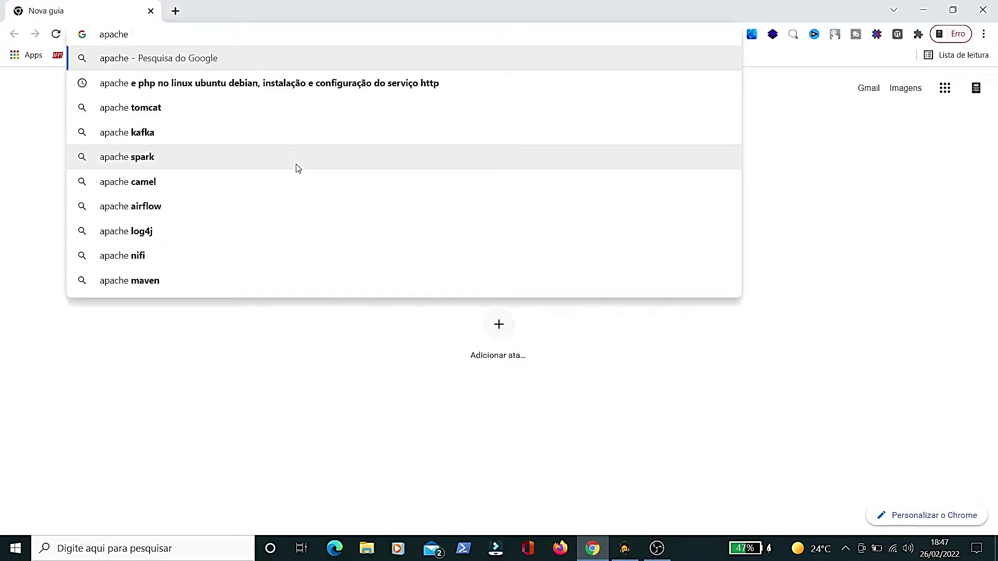
pyautogui.write('windows')
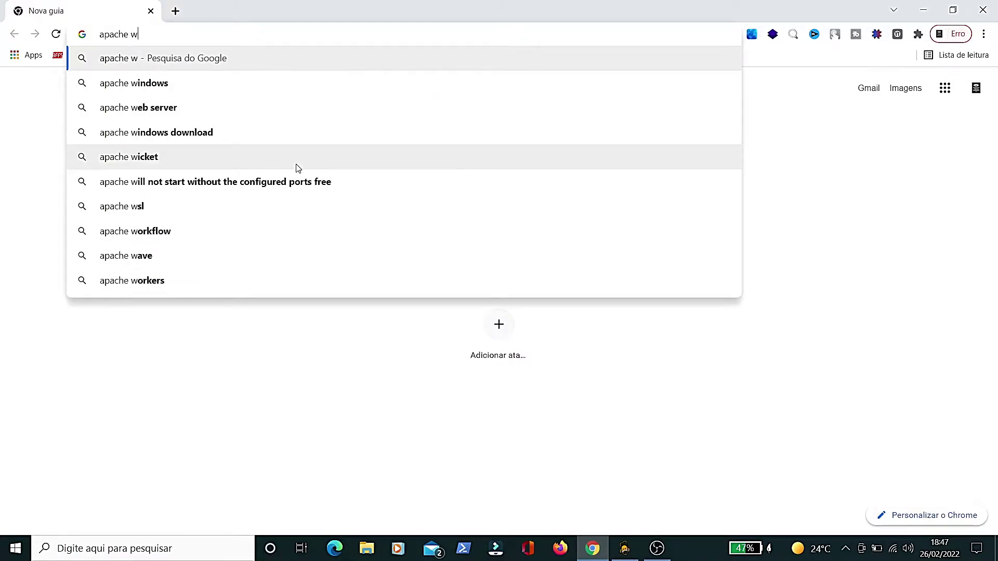
pyautogui.press('Down')
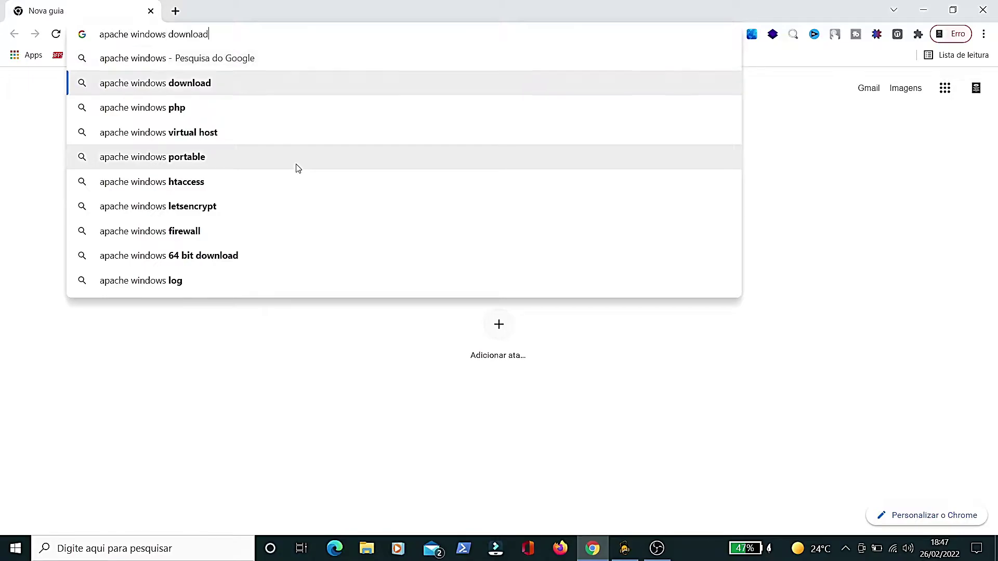
pyautogui.press('Return')
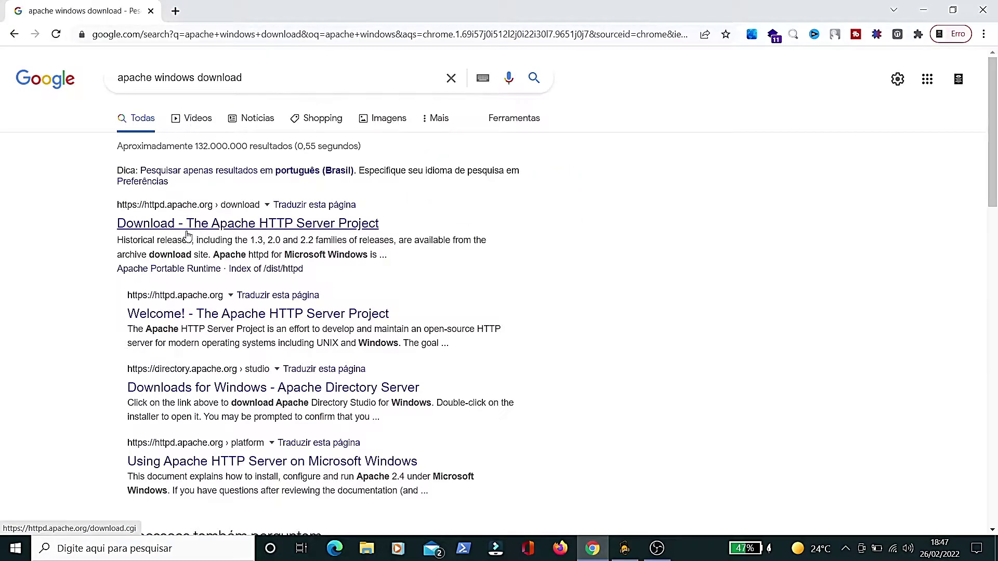
# Step: Open the Apache HTTP Server Project download page, dismiss the translation offer and look over the listed releases and files
pyautogui.click(187, 229)
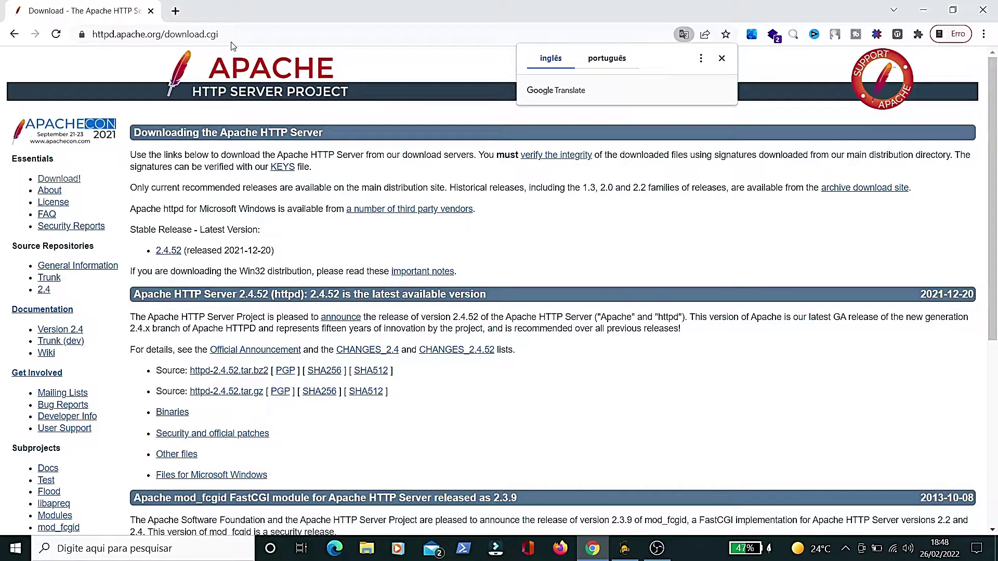
pyautogui.click(725, 61)
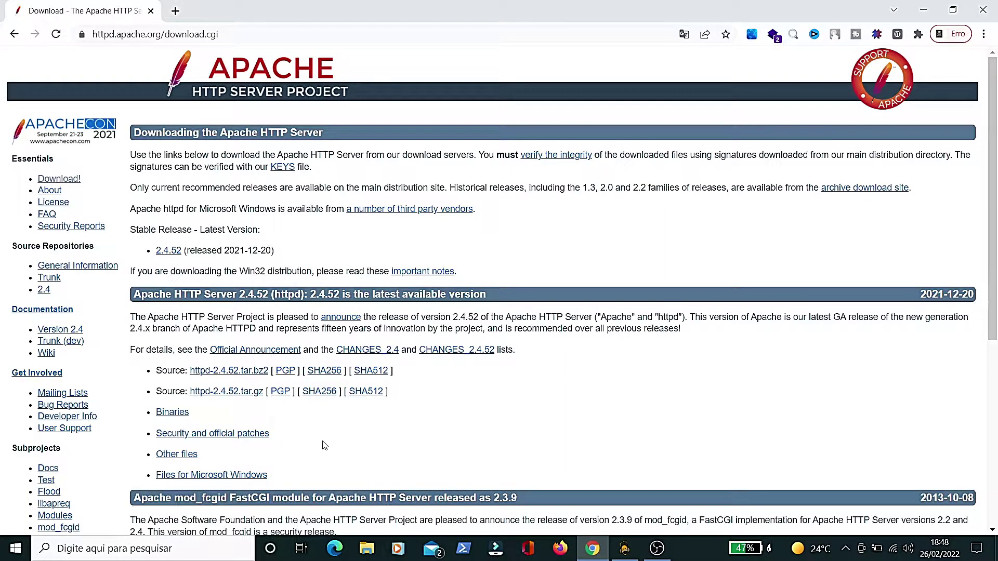
pyautogui.scroll(-1, 324, 445)
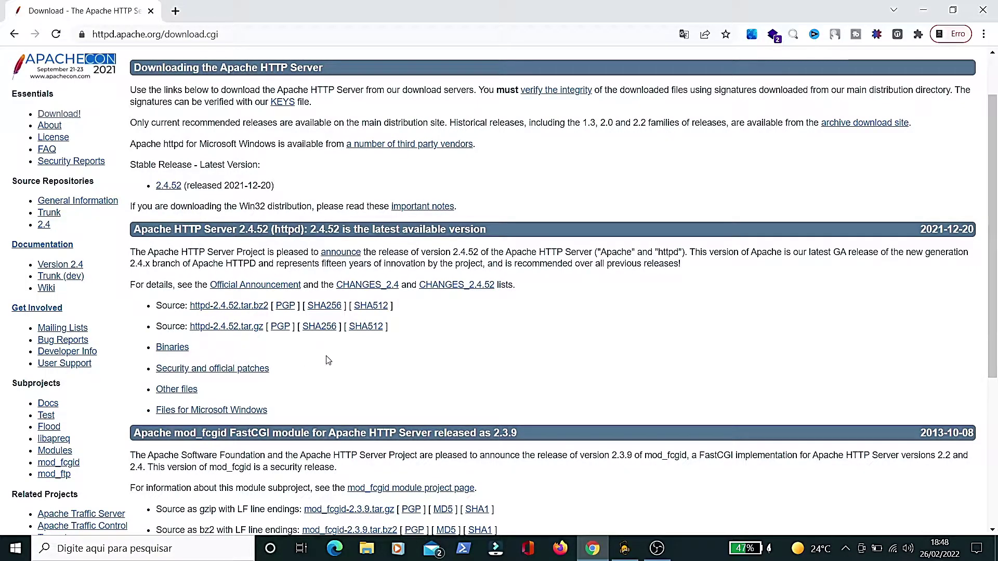
pyautogui.scroll(-5, 329, 361)
pyautogui.scroll(7, 328, 360)
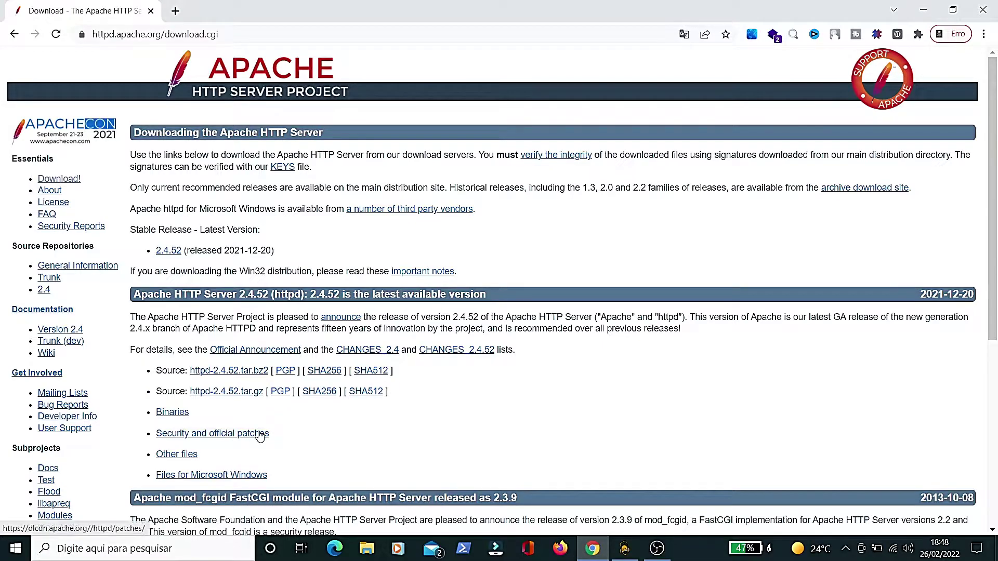
# Step: Leave the download page, bring up the "apache windows" search results and open "Using Apache HTTP Server on Microsoft Windows"
pyautogui.click(13, 34)
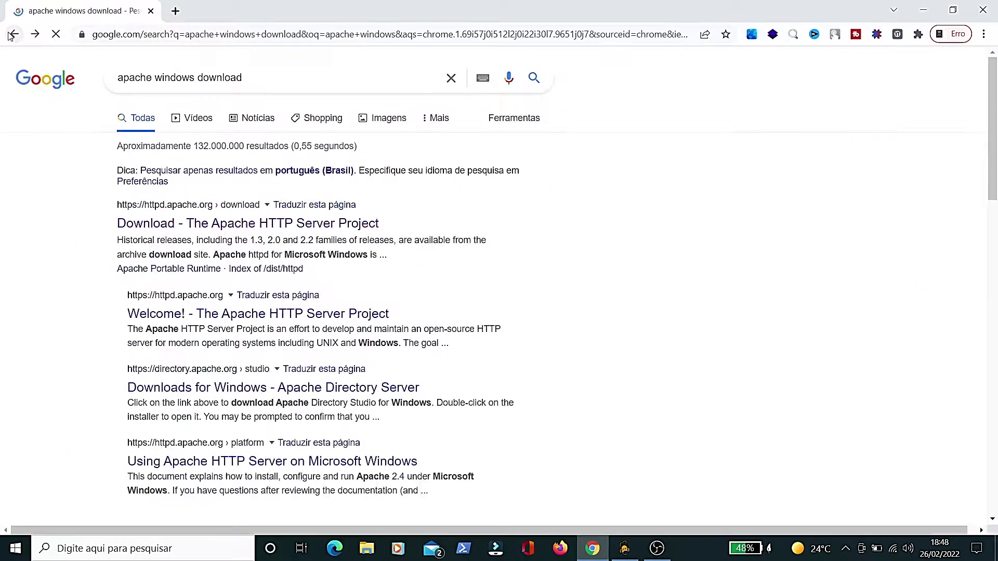
pyautogui.scroll(-3, 622, 274)
pyautogui.hotkey('alt', 'Left')
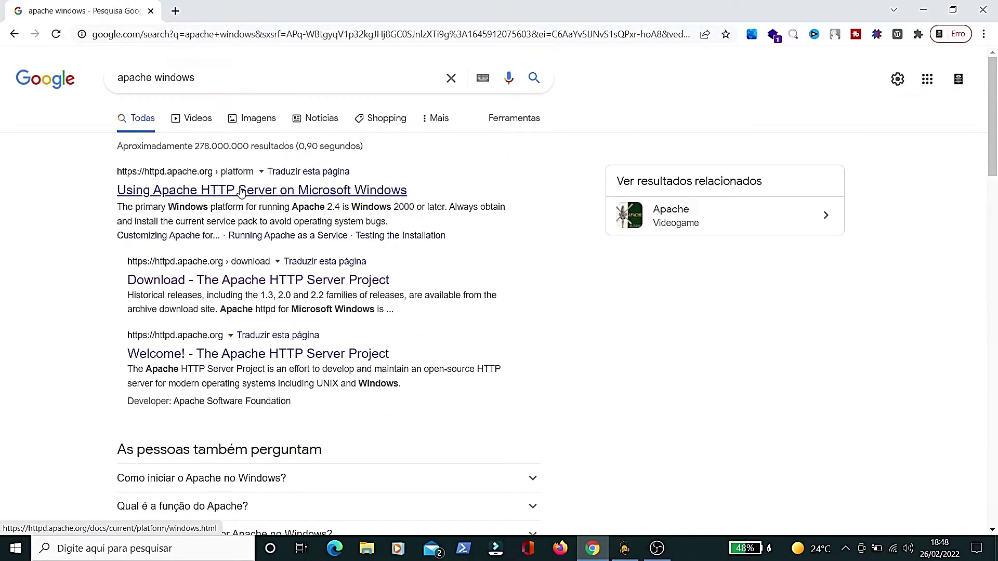
pyautogui.click(242, 192)
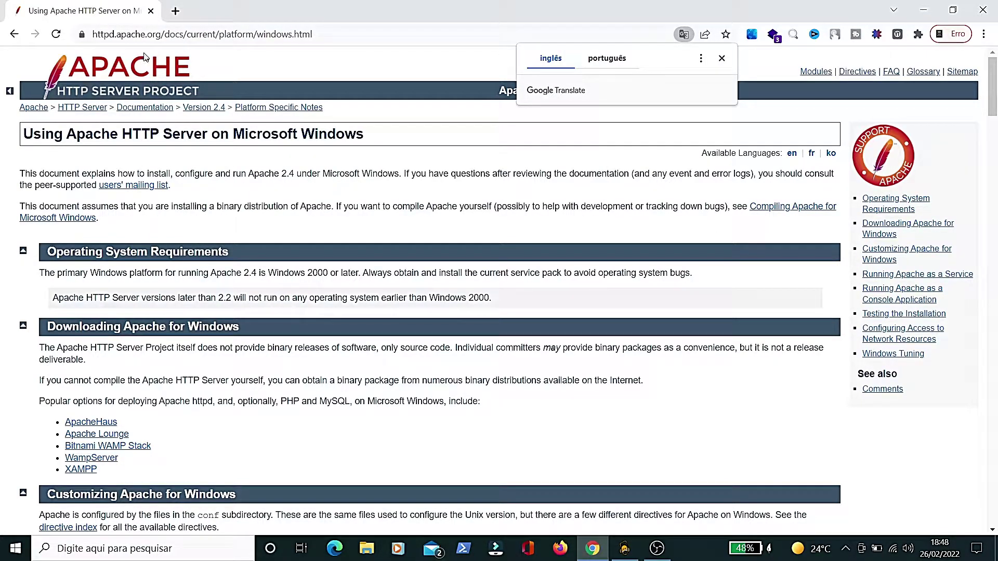
pyautogui.moveTo(313, 35); pyautogui.dragTo(87, 31)
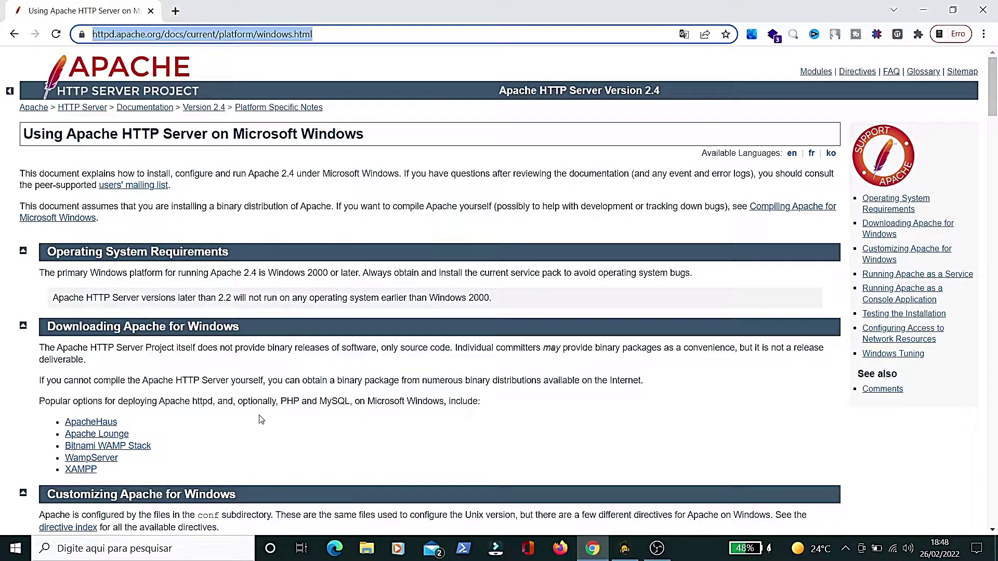
pyautogui.click(235, 418)
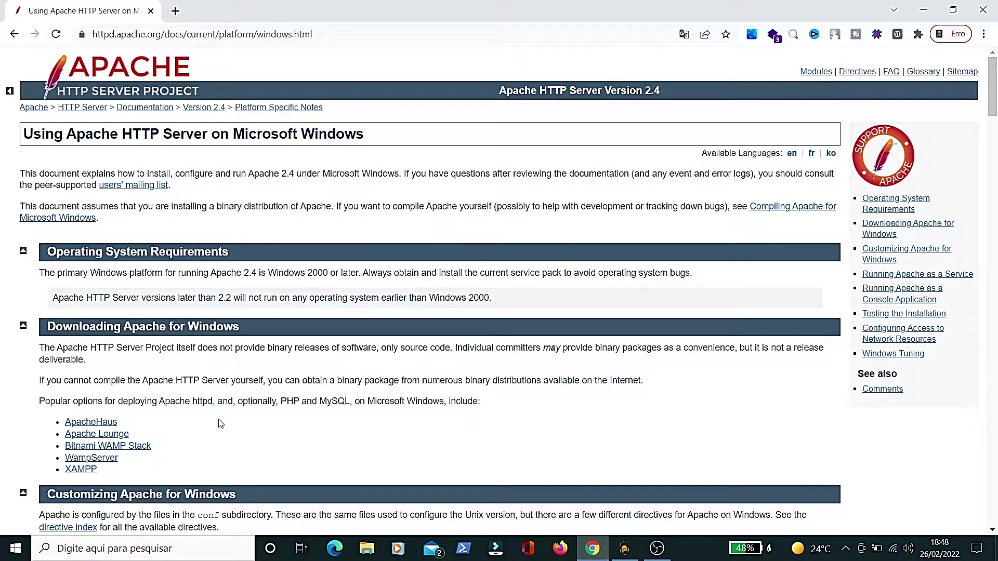
# Step: Open the Apache Lounge download page from the "Downloading Apache for Windows" section
pyautogui.scroll(-1, 220, 424)
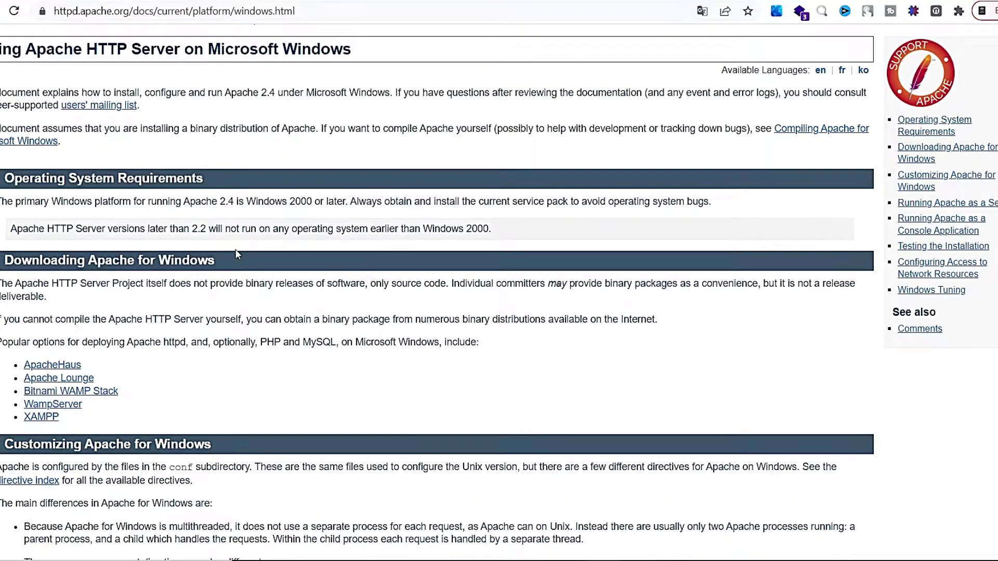
pyautogui.moveTo(258, 259); pyautogui.dragTo(3, 264)
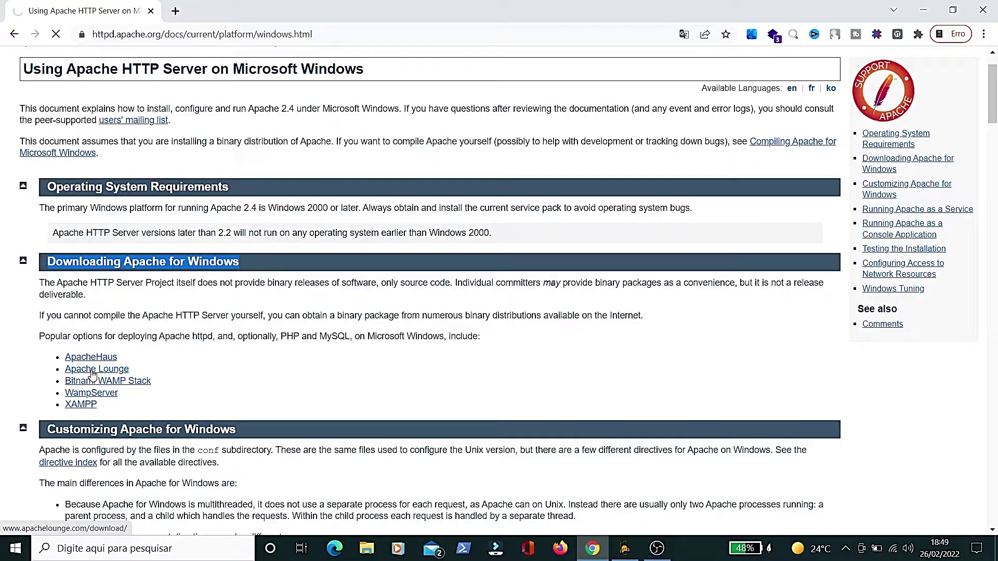
pyautogui.click(56, 297)
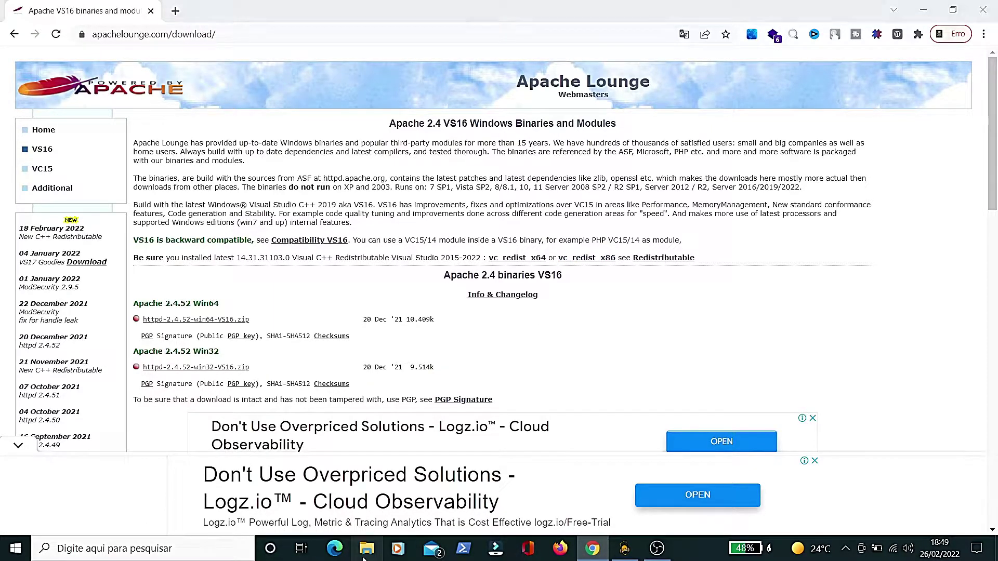
# Step: Switch to File Explorer, open the properties of Este Computador and check the system type
pyautogui.press('super+e')
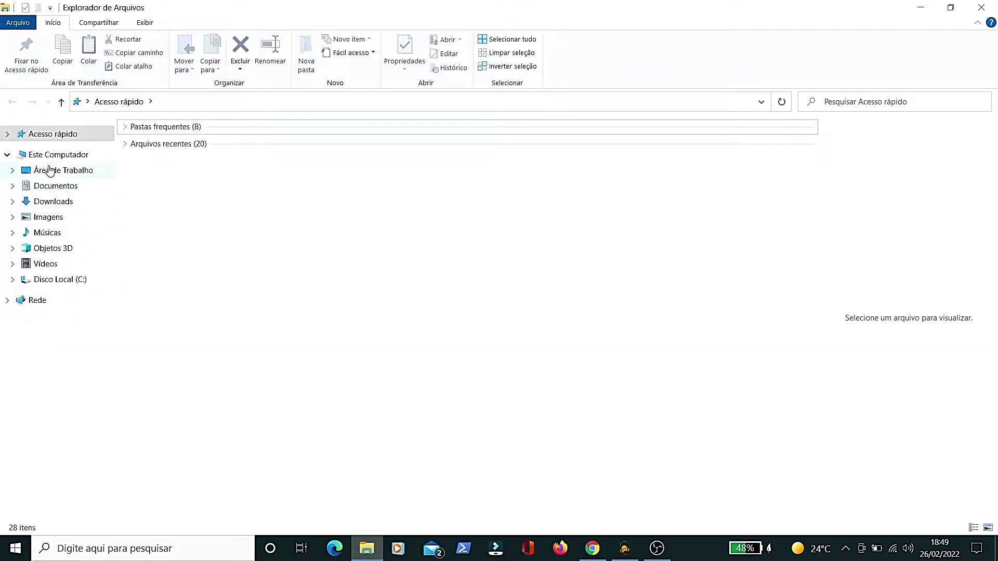
pyautogui.rightClick(47, 158)
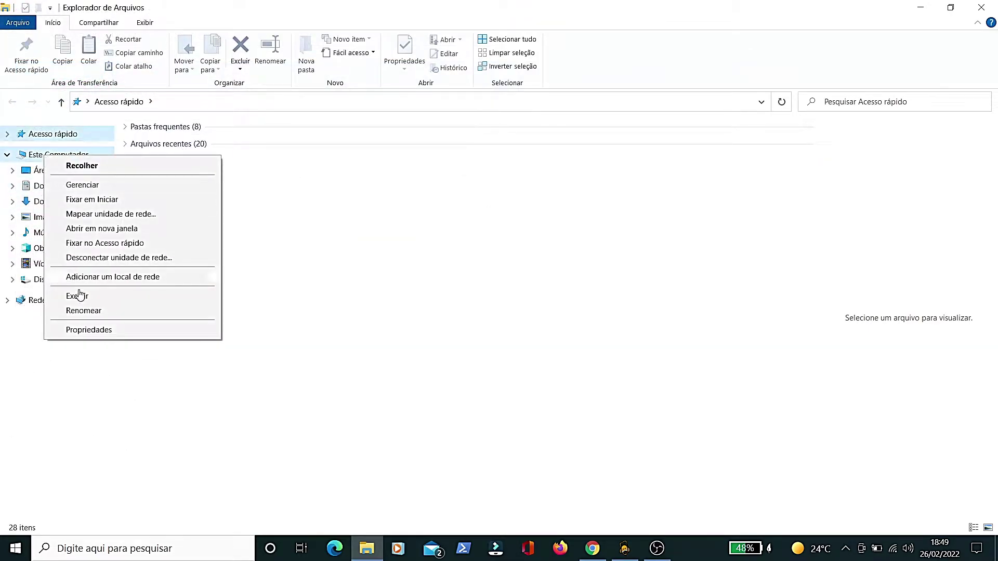
pyautogui.click(97, 338)
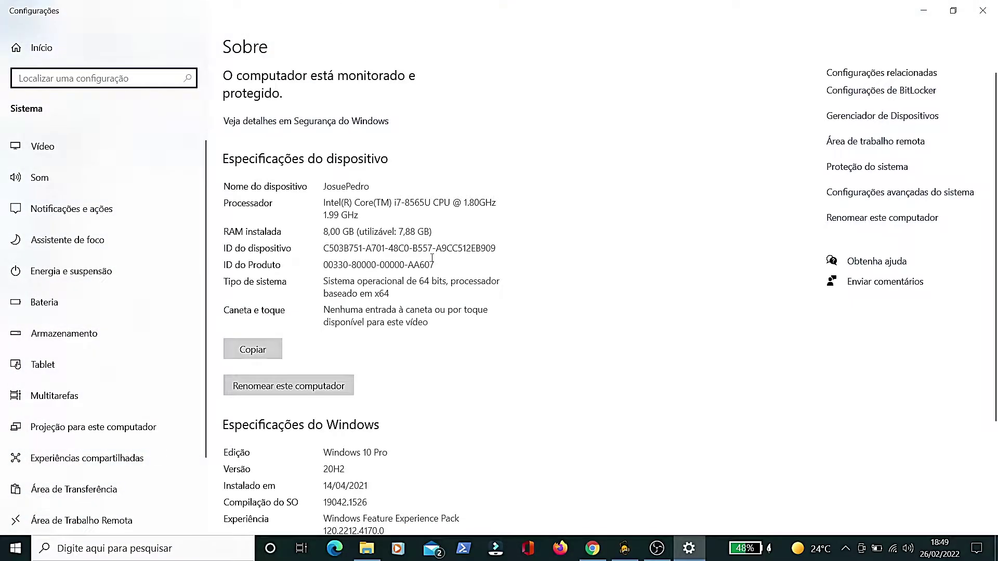
pyautogui.moveTo(393, 294); pyautogui.dragTo(320, 295)
pyautogui.click(335, 293)
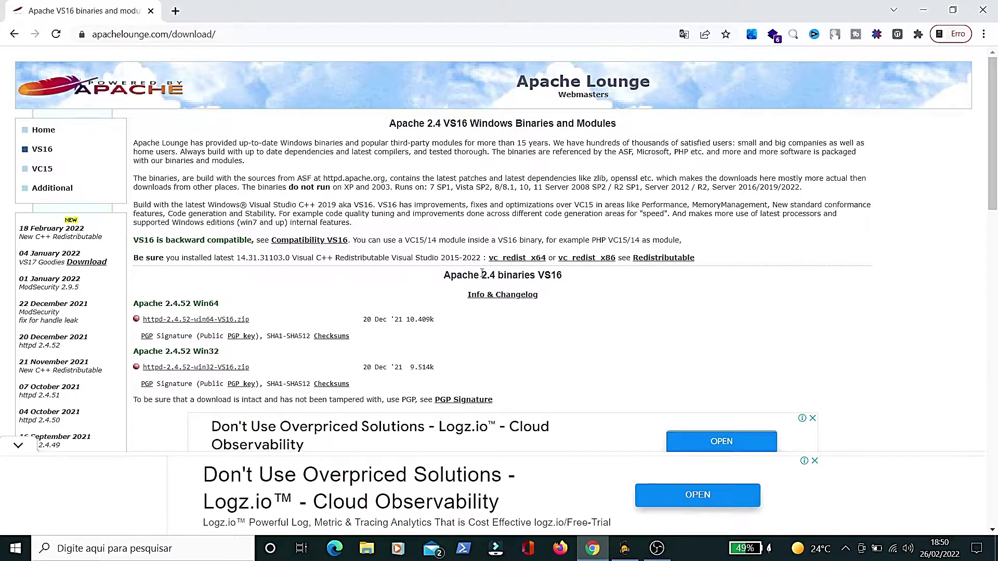
# Step: Download vc_redist_x64 from the Apache Lounge page, run it and start repairing the Visual C++ Redistributable installation
pyautogui.click(508, 264)
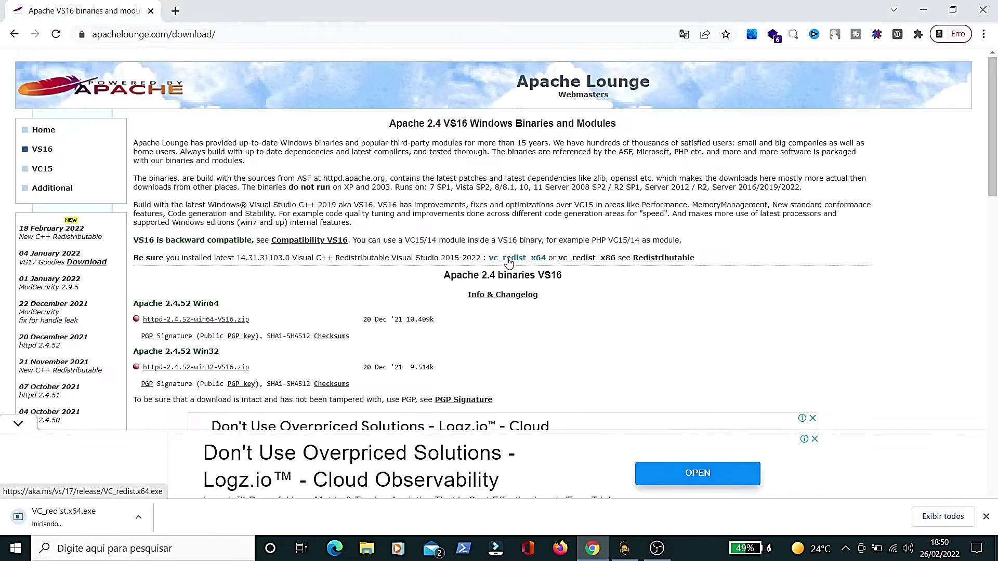
pyautogui.click(77, 517)
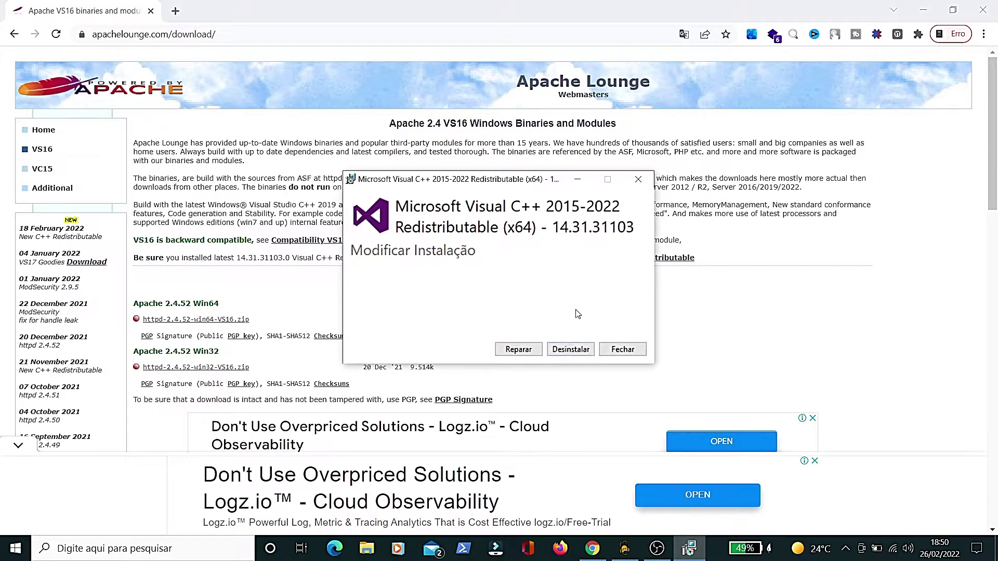
pyautogui.click(519, 354)
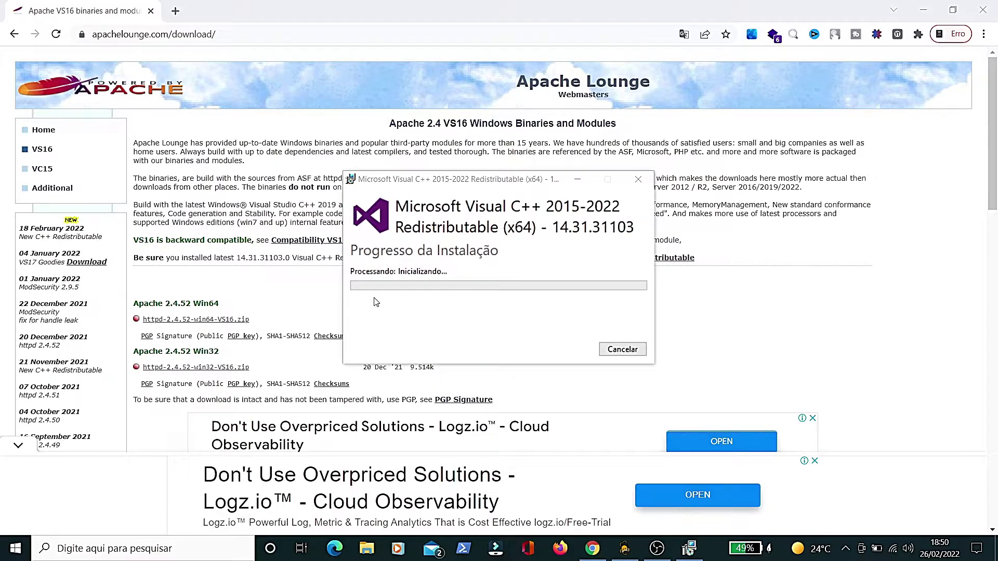
pyautogui.click(277, 296)
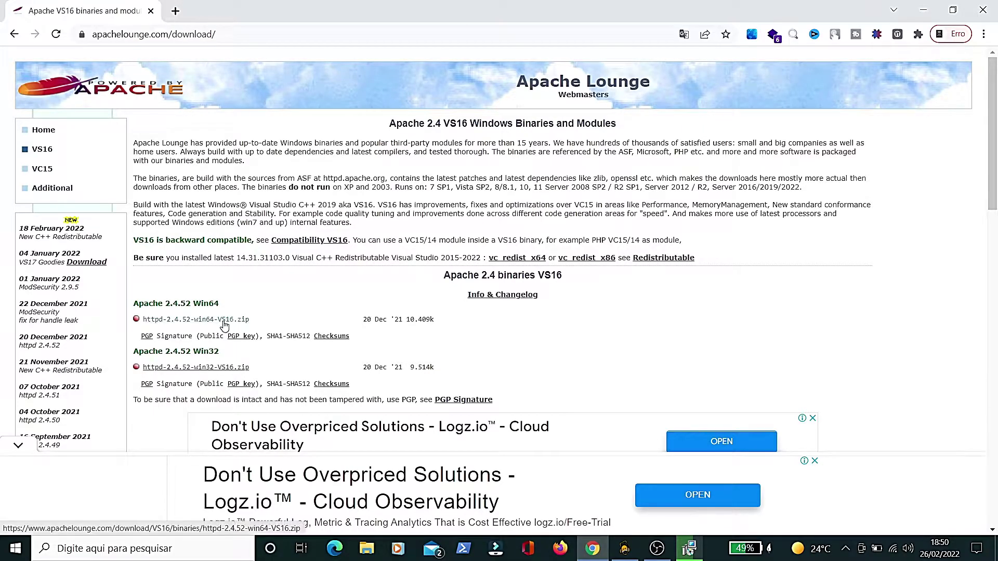
# Step: Compare the Win64 and Win32 packages, then download httpd-2.4.52-win64-VS16.zip and close the advertisement that interrupts it
pyautogui.moveTo(257, 319); pyautogui.dragTo(143, 320)
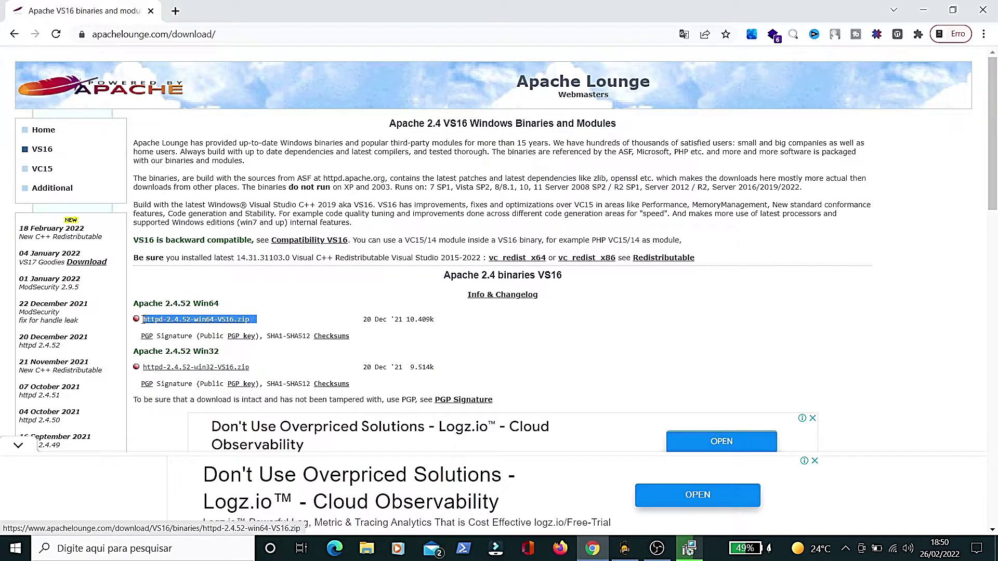
pyautogui.click(272, 367)
pyautogui.moveTo(263, 365); pyautogui.dragTo(140, 365)
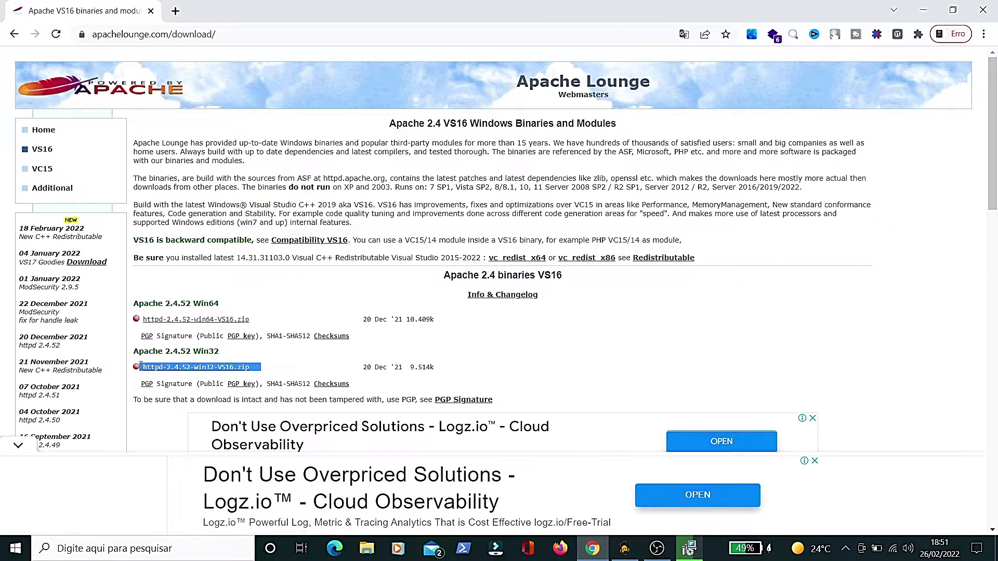
pyautogui.click(307, 291)
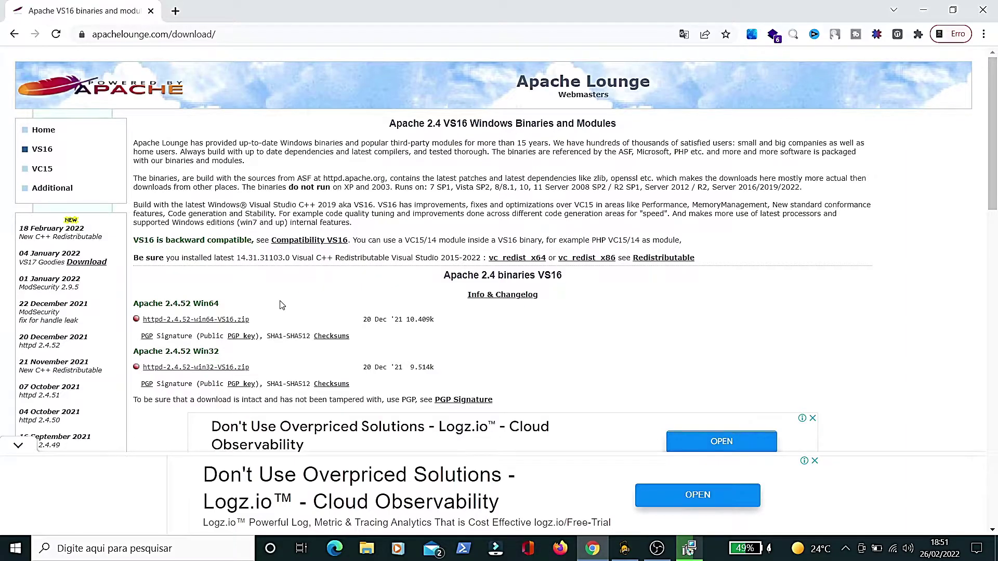
pyautogui.click(221, 322)
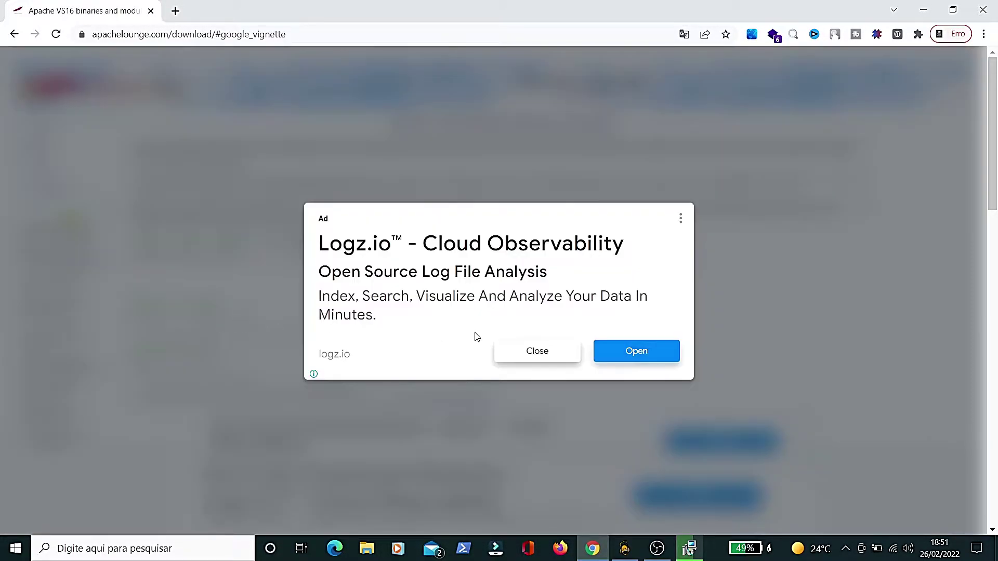
pyautogui.click(497, 351)
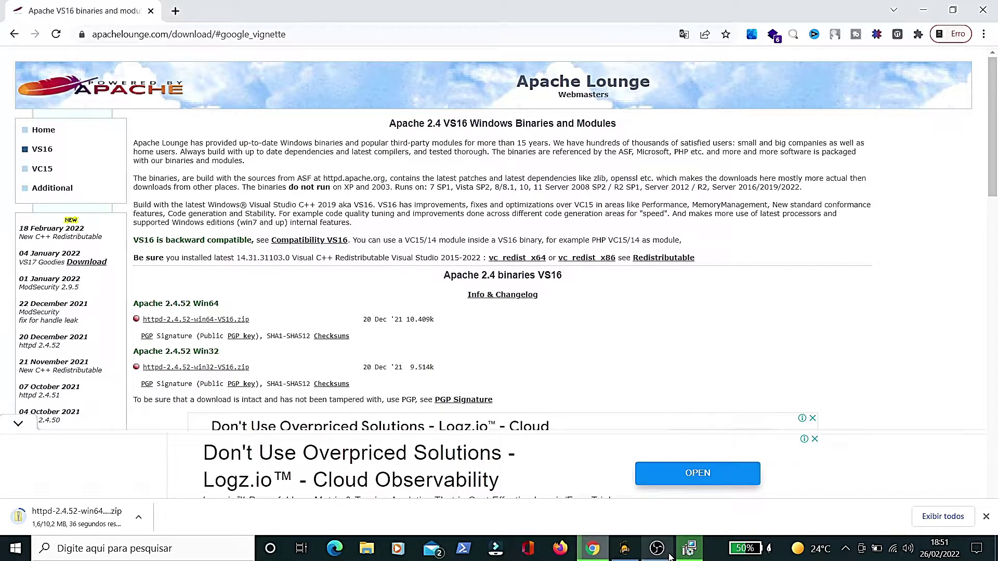
# Step: Return to the Visual C++ Redistributable installer and close it without restarting the computer
pyautogui.click(677, 553)
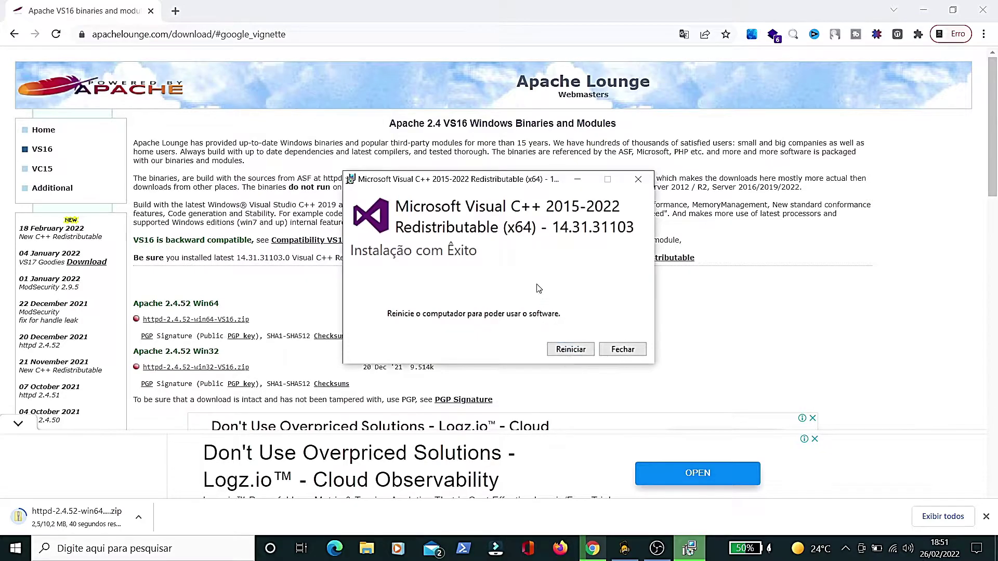
pyautogui.click(623, 350)
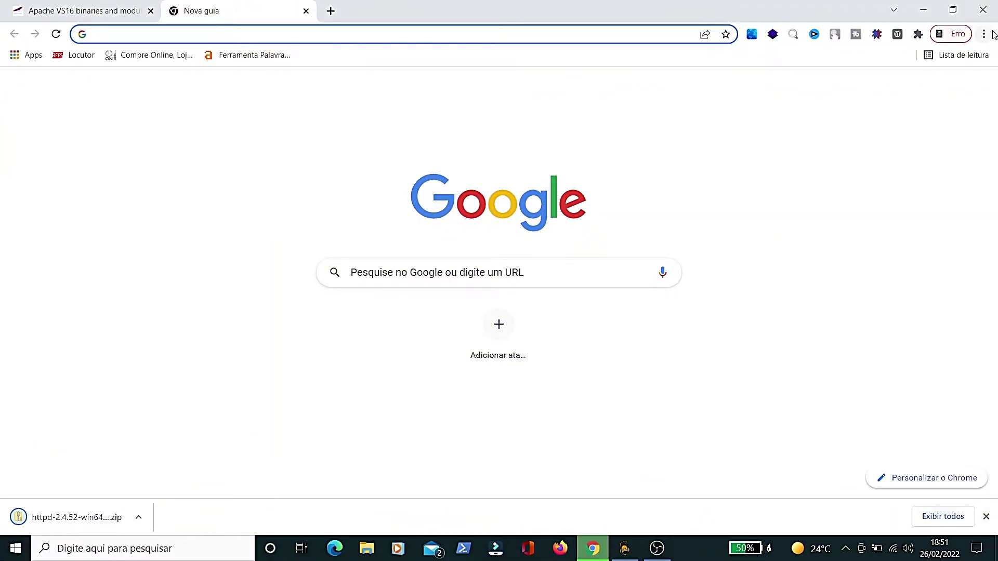
# Step: Open the browser's download list and show httpd-2.4.52-win64-VS16.zip in its Downloads folder
pyautogui.click(976, 38)
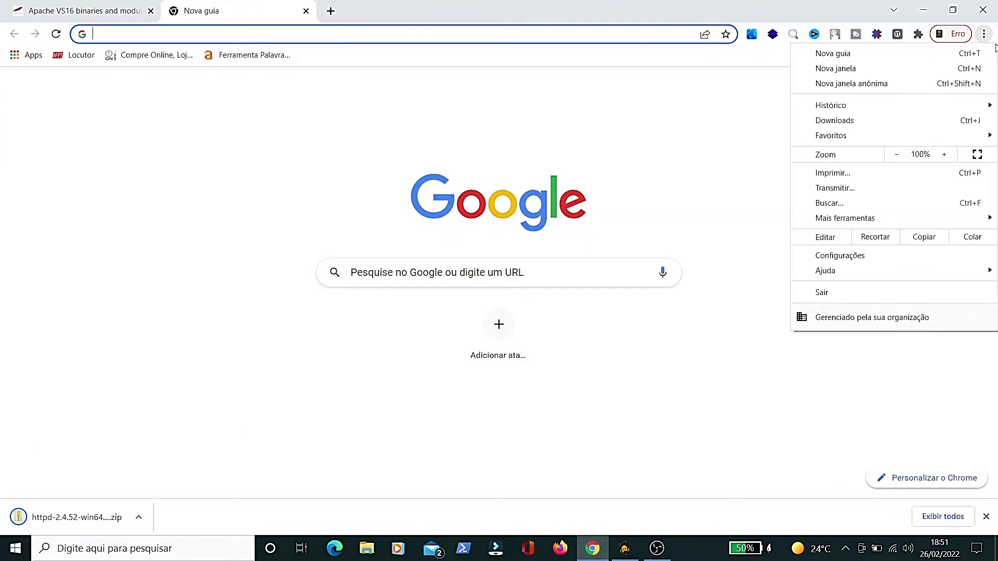
pyautogui.click(838, 124)
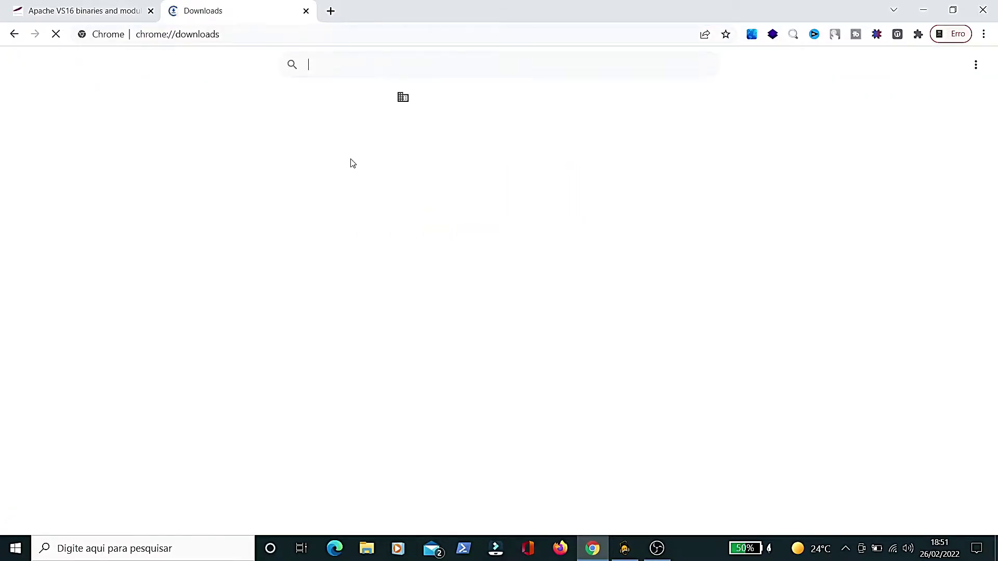
pyautogui.click(360, 199)
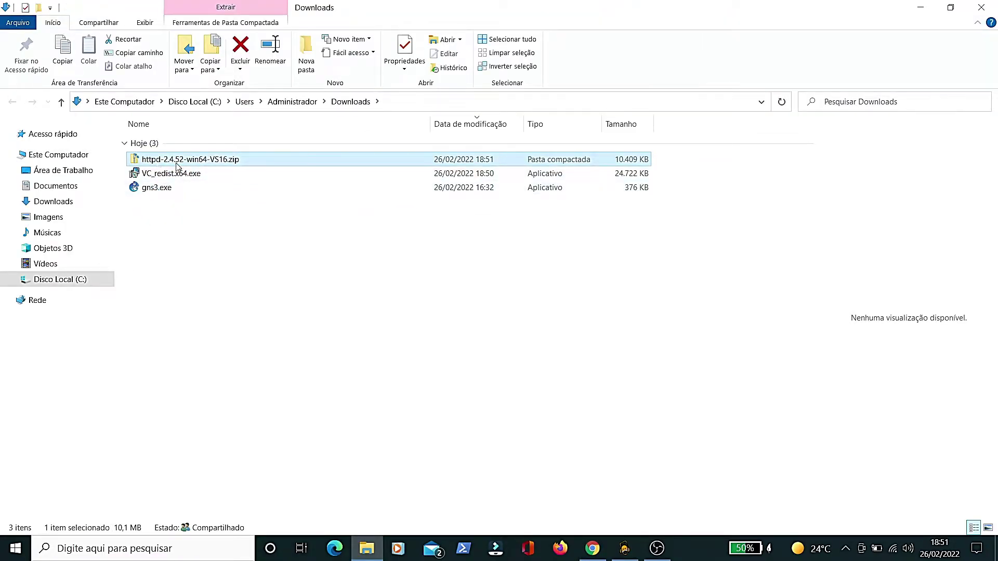
# Step: Extract all files from httpd-2.4.52-win64-VS16.zip to the root of drive C:\
pyautogui.rightClick(157, 165)
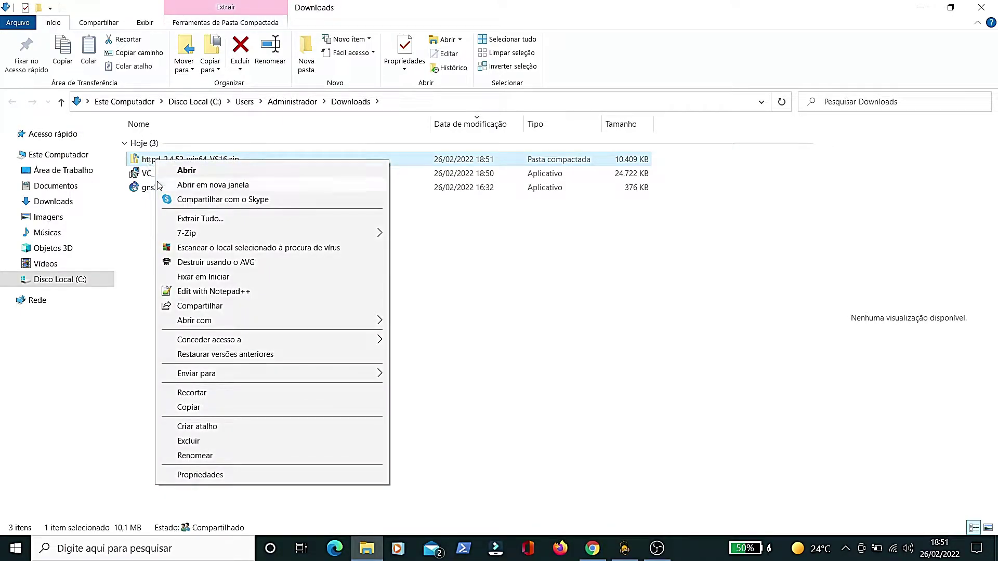
pyautogui.click(202, 220)
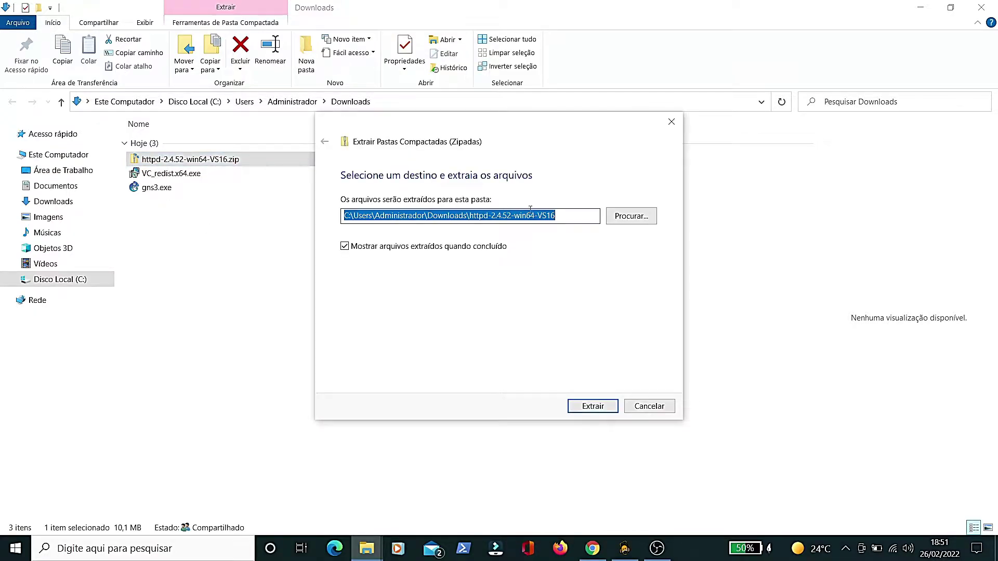
pyautogui.click(620, 217)
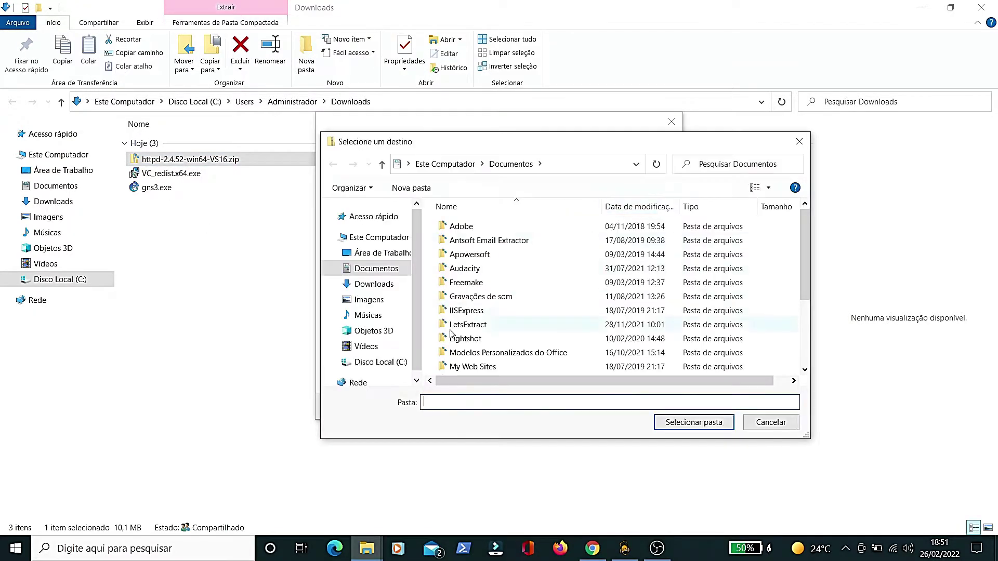
pyautogui.click(373, 363)
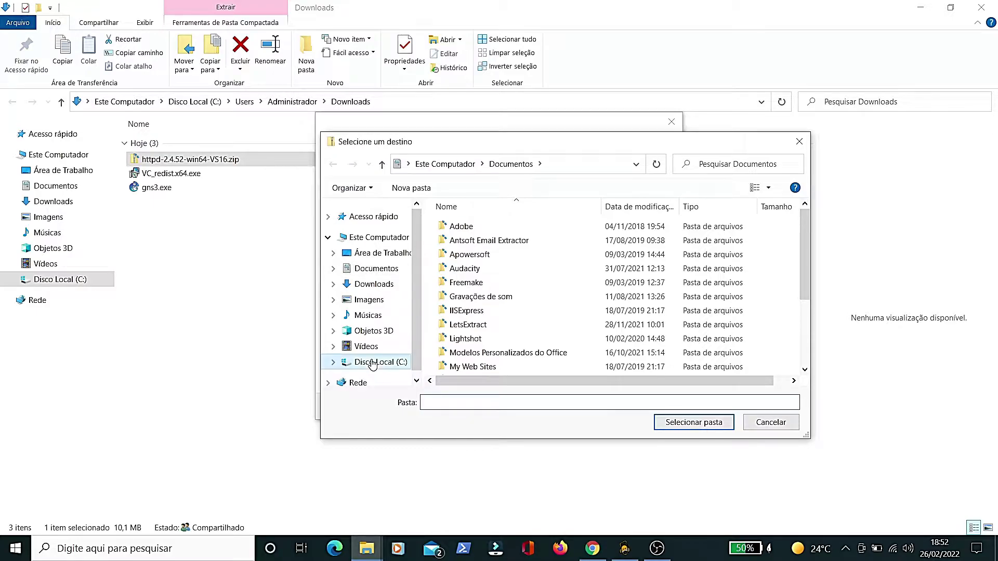
pyautogui.click(699, 424)
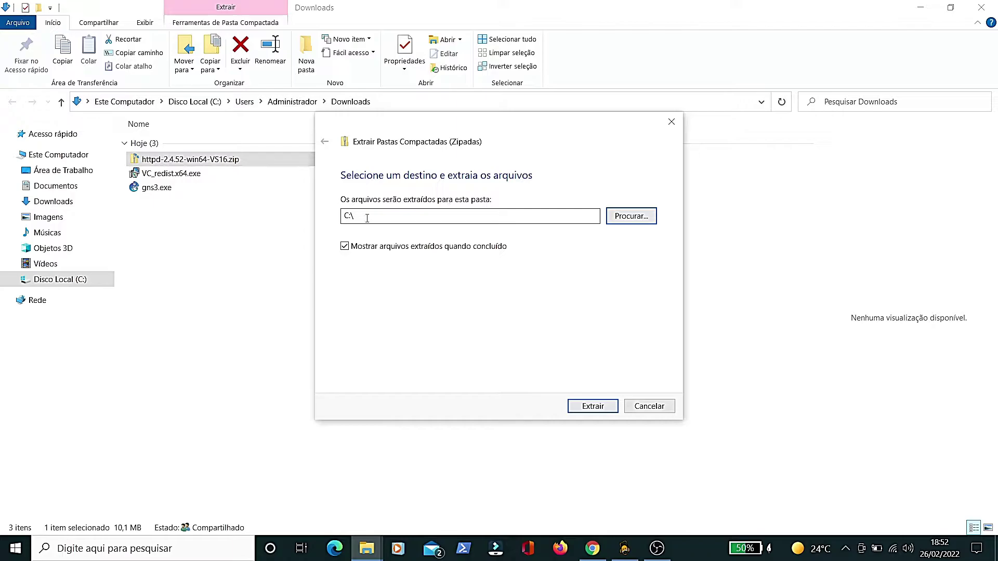
pyautogui.click(592, 408)
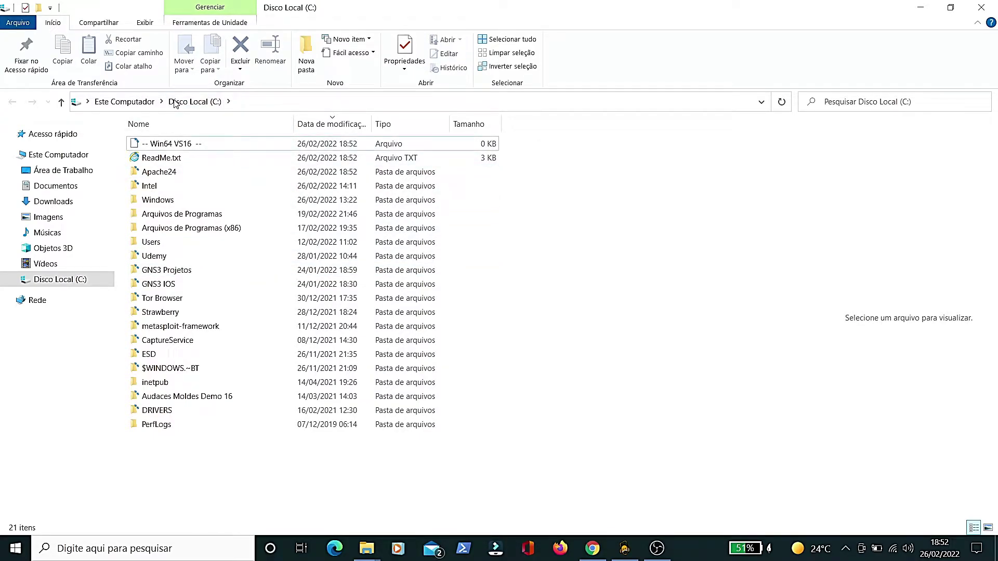
# Step: Open the extracted Apache24 folder on drive C: and copy its full path, C:\Apache24
pyautogui.click(167, 176)
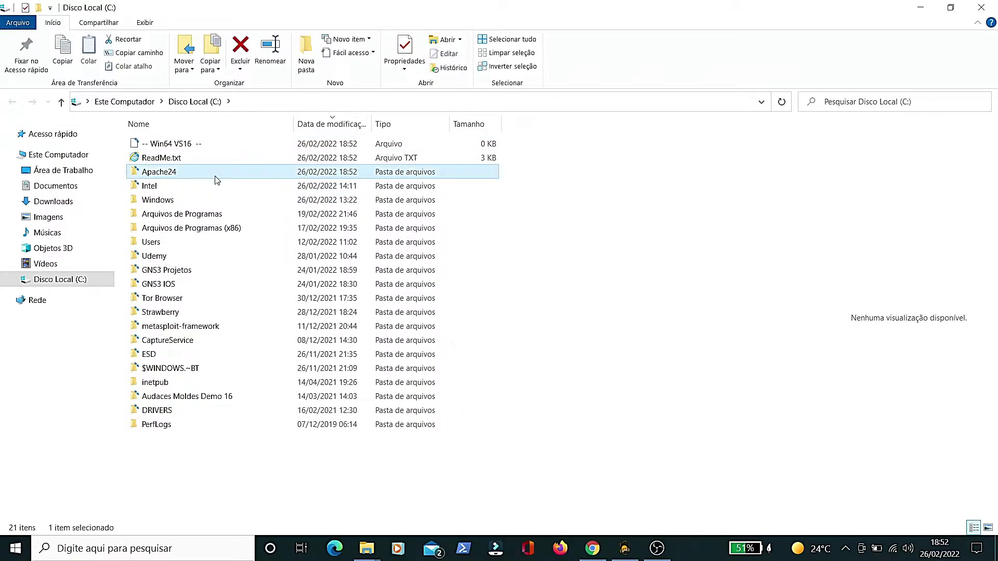
pyautogui.doubleClick(169, 175)
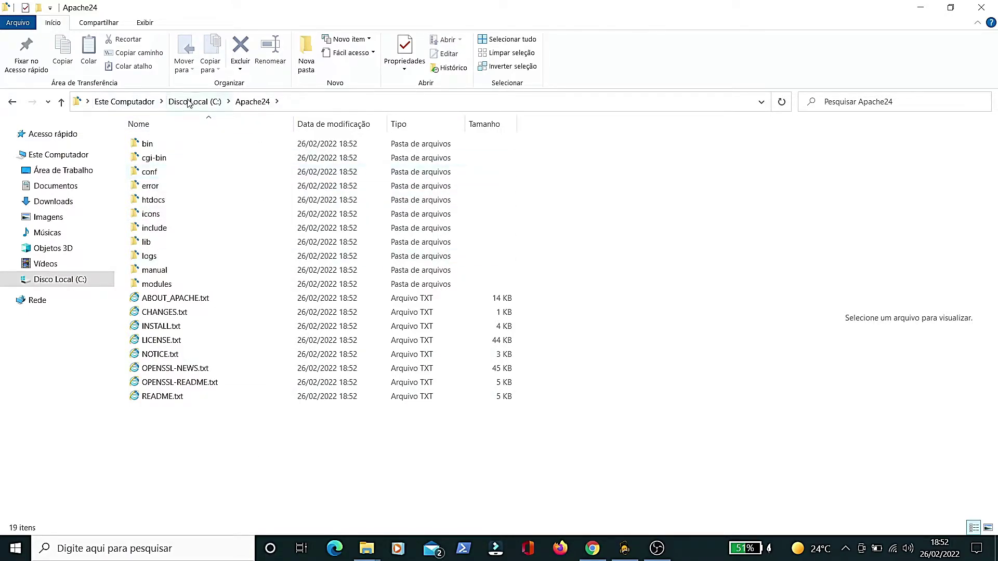
pyautogui.click(343, 103)
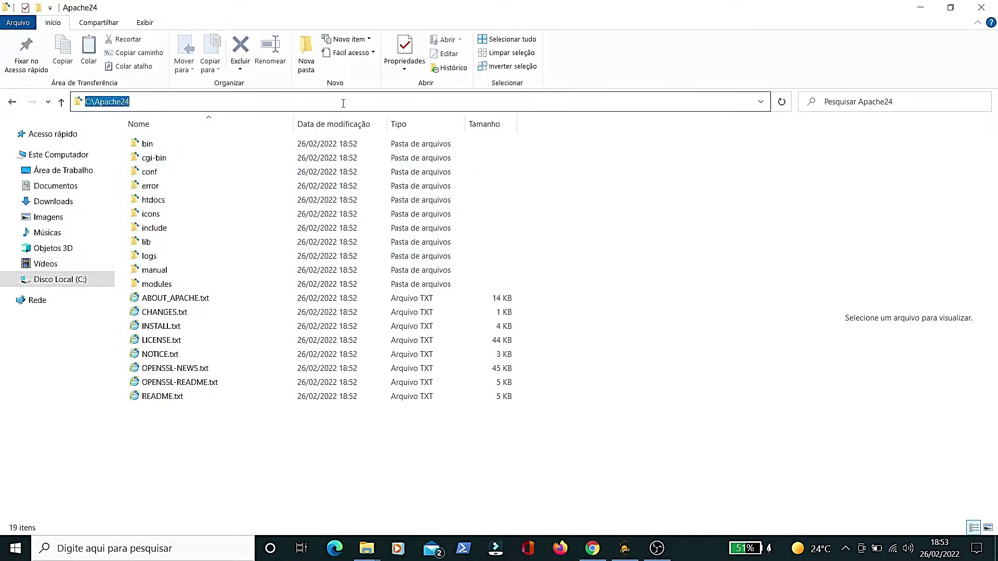
pyautogui.click(195, 100)
pyautogui.moveTo(78, 102); pyautogui.dragTo(138, 101)
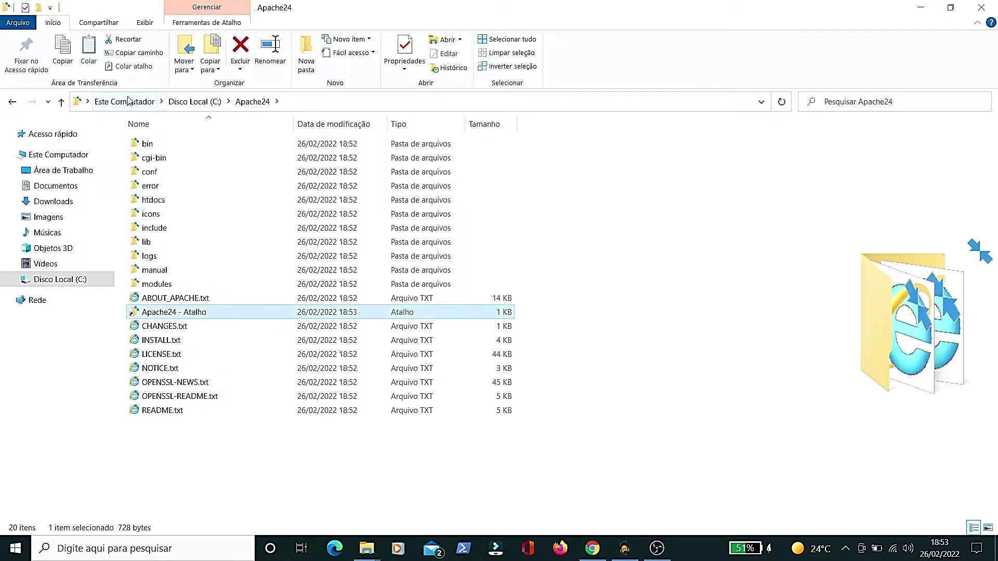
pyautogui.click(256, 104)
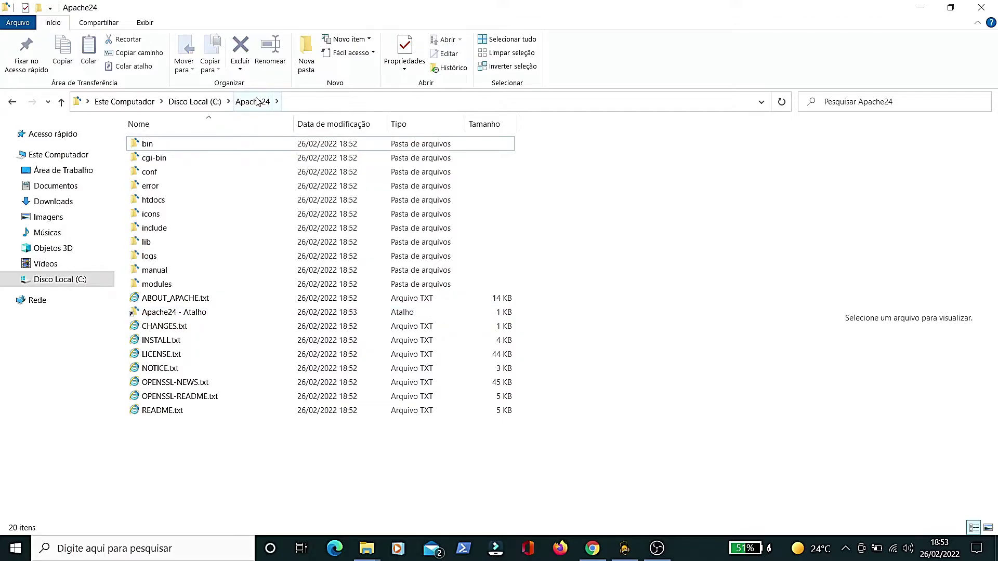
pyautogui.click(331, 99)
pyautogui.hotkey('ctrl', 'c')
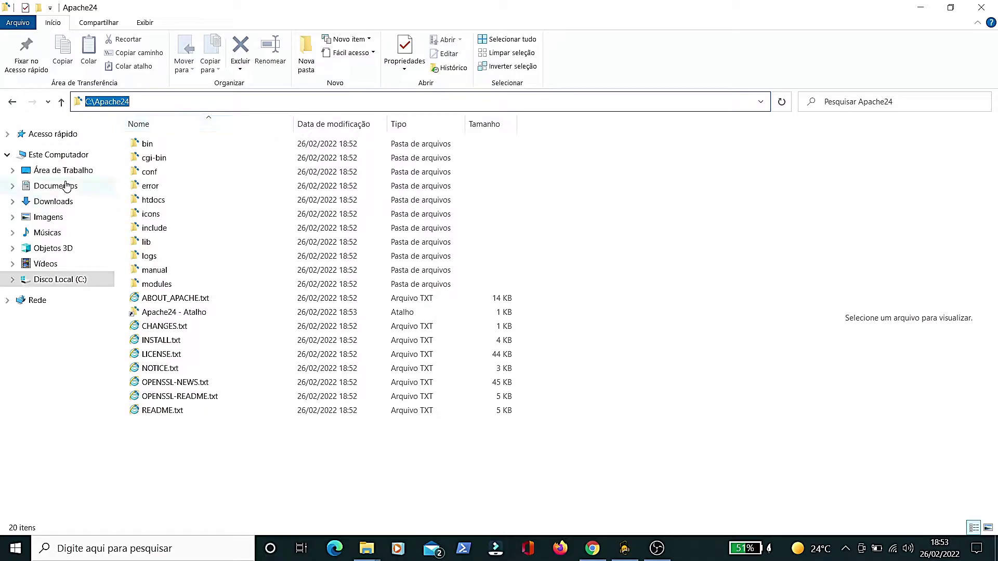
# Step: Open the computer's advanced system settings and bring up the environment variables
pyautogui.rightClick(54, 162)
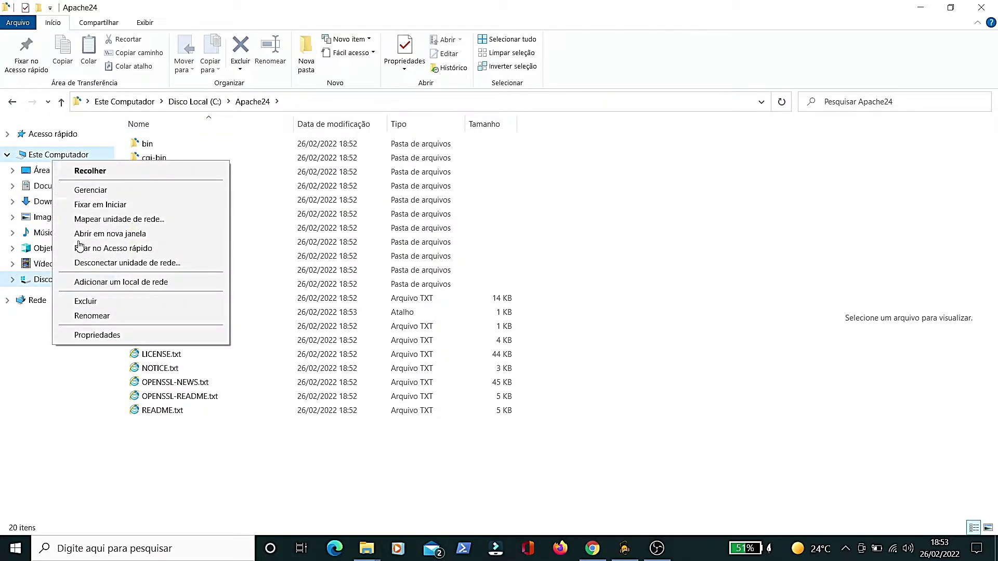
pyautogui.click(95, 336)
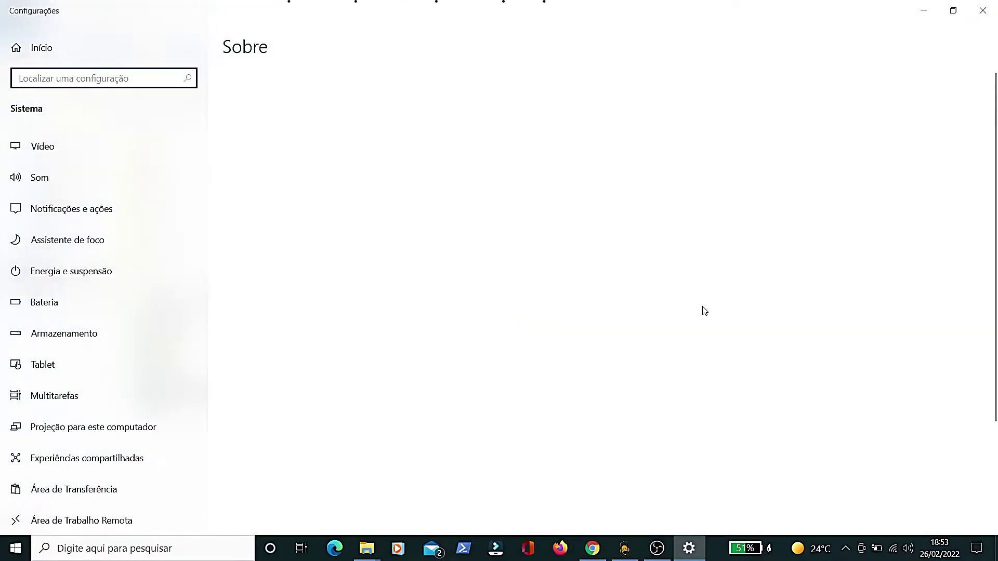
pyautogui.click(872, 194)
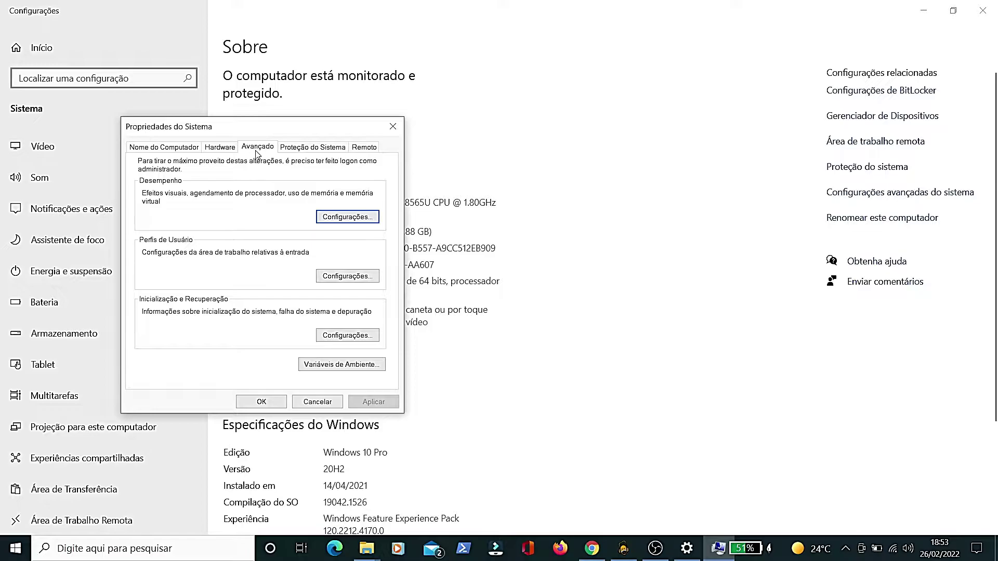
pyautogui.click(347, 370)
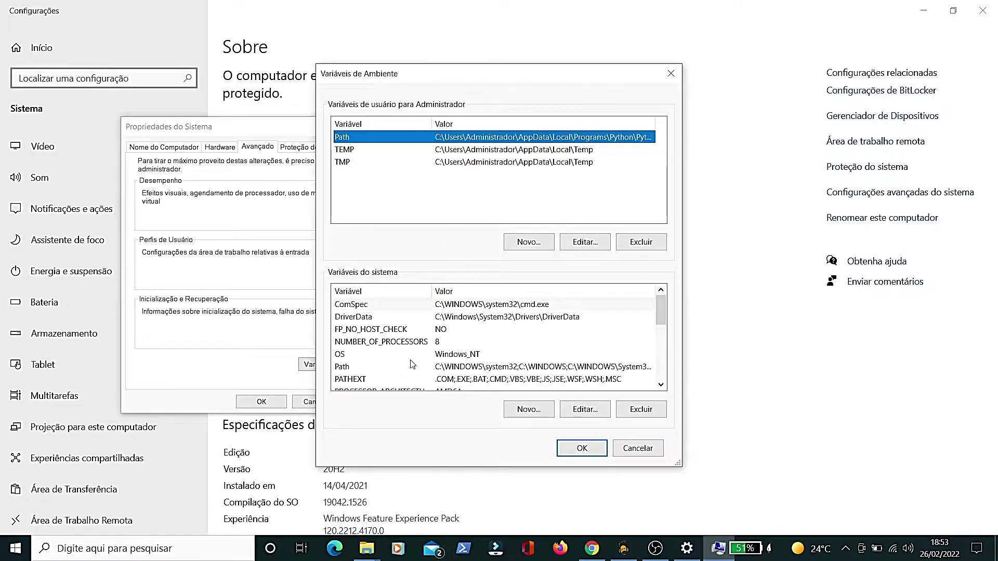
# Step: Add C:\Apache24 as a new entry in the system Path variable, save the changes and close the system settings
pyautogui.click(354, 367)
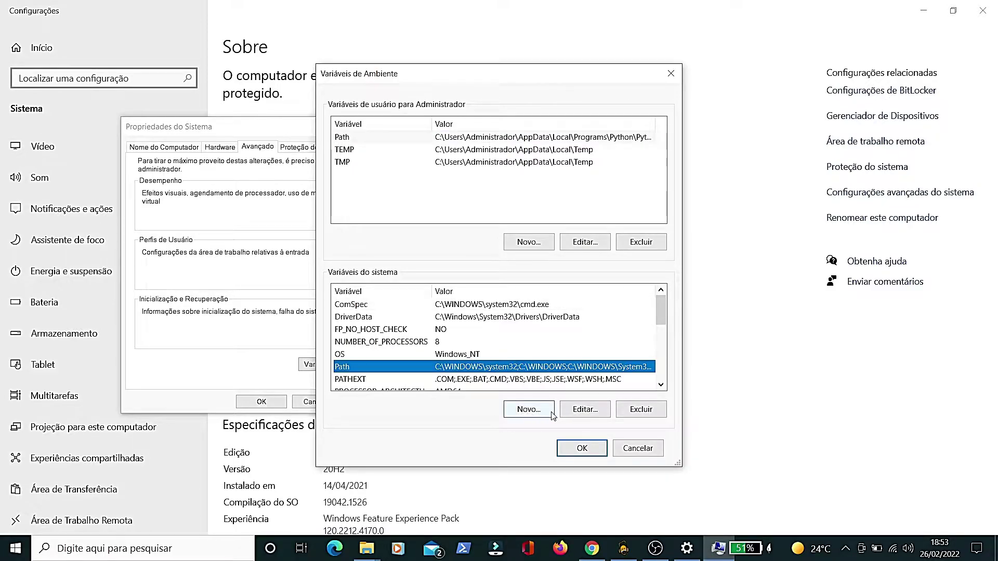
pyautogui.click(585, 413)
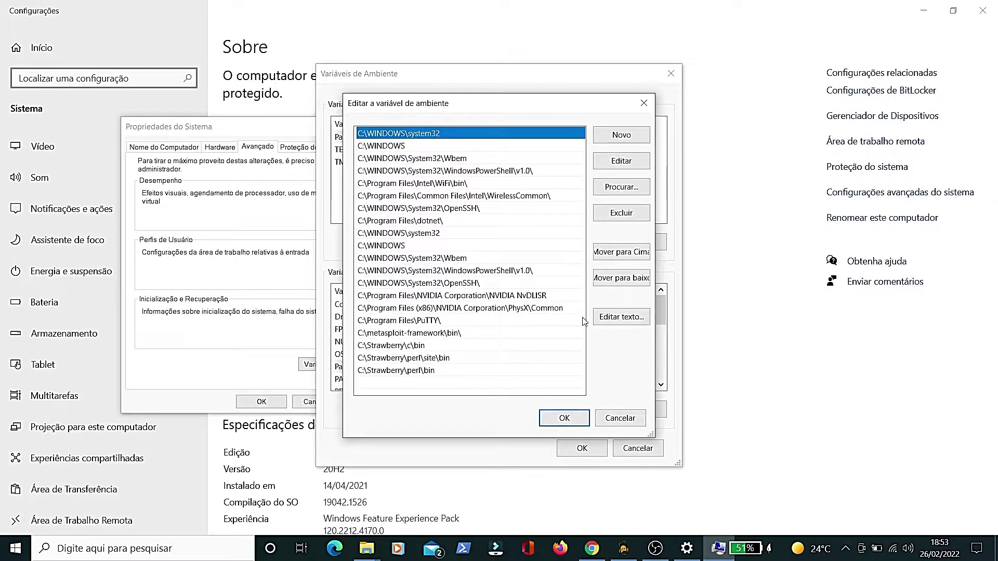
pyautogui.click(626, 137)
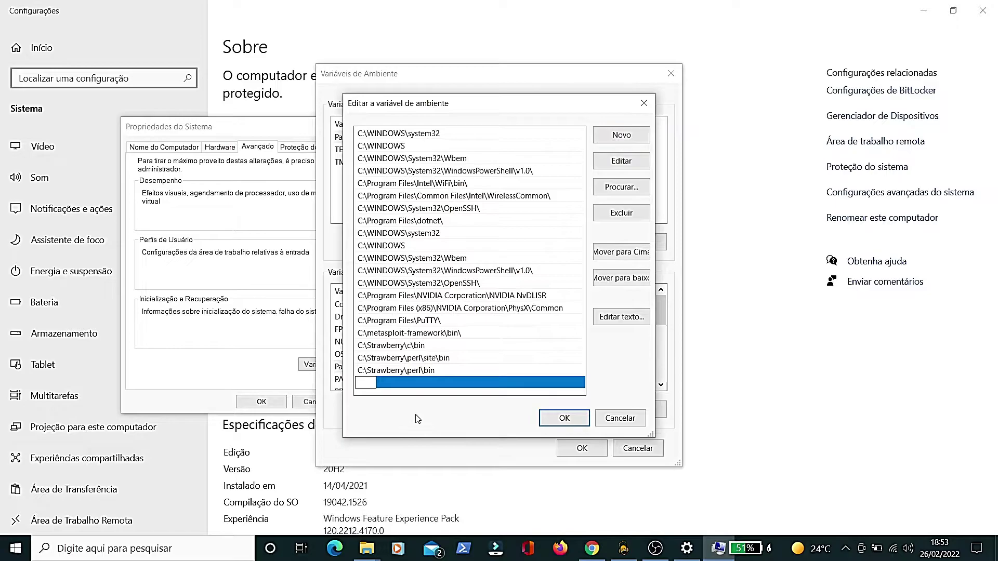
pyautogui.hotkey('ctrl', 'v')
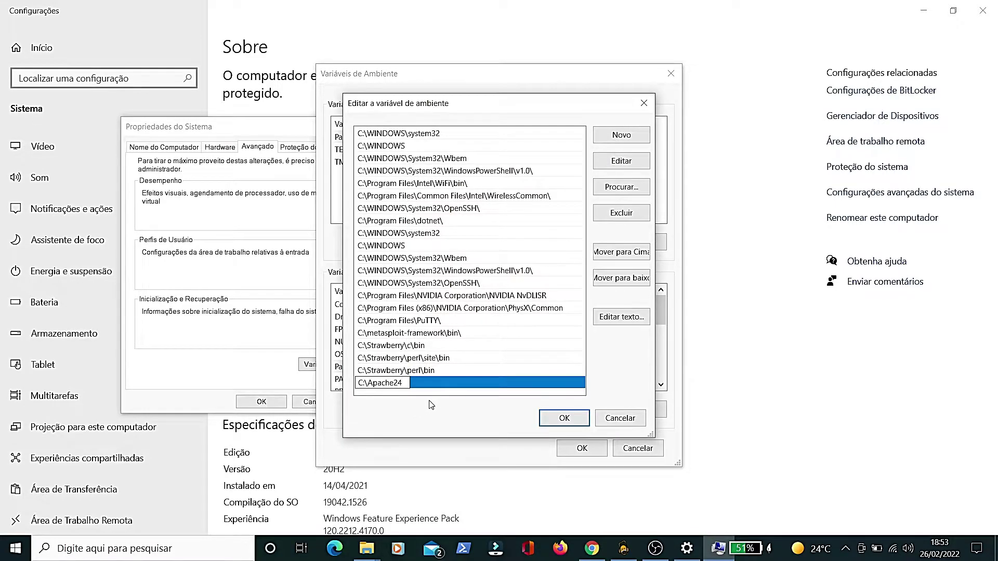
pyautogui.press('Return')
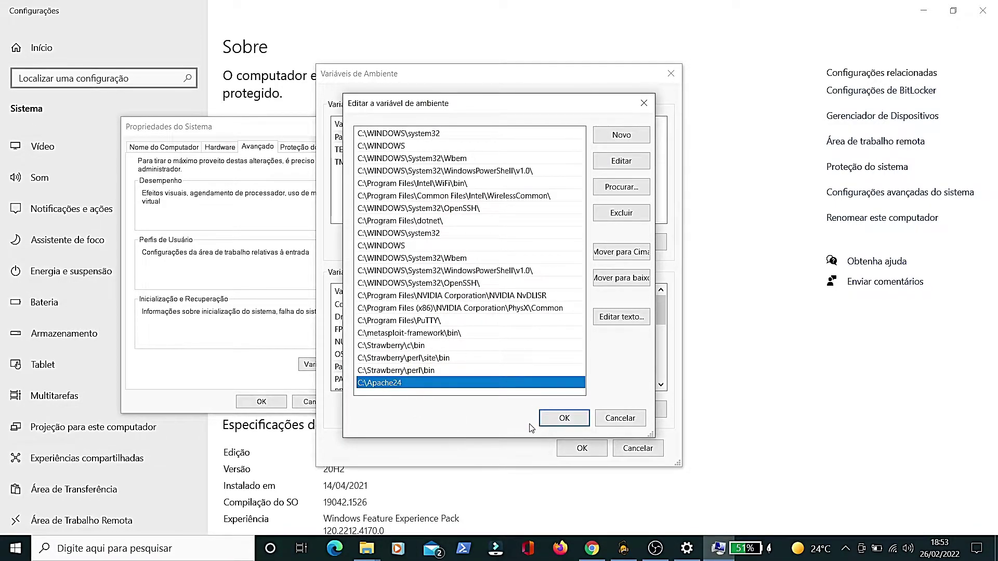
pyautogui.click(566, 417)
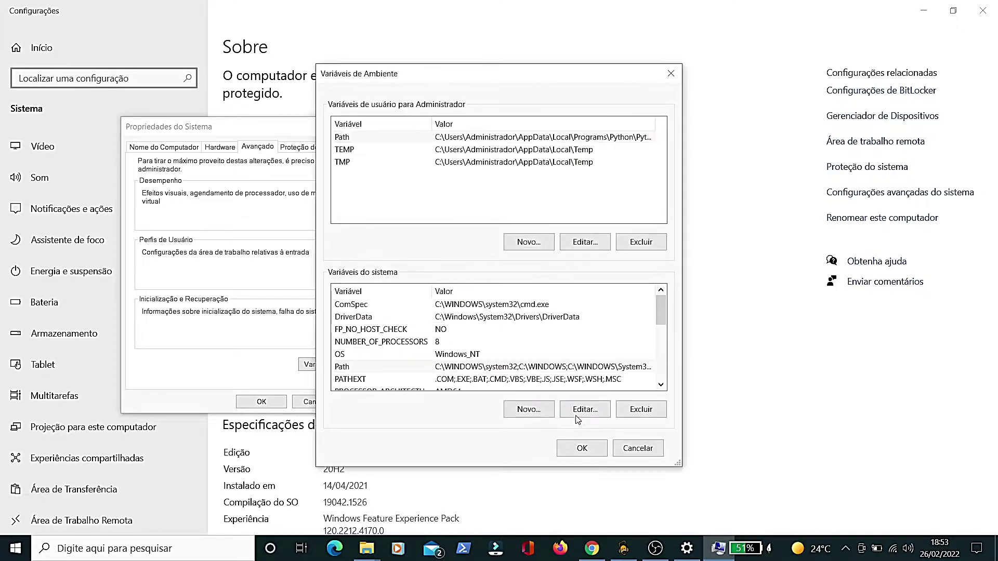
pyautogui.click(584, 450)
pyautogui.click(266, 403)
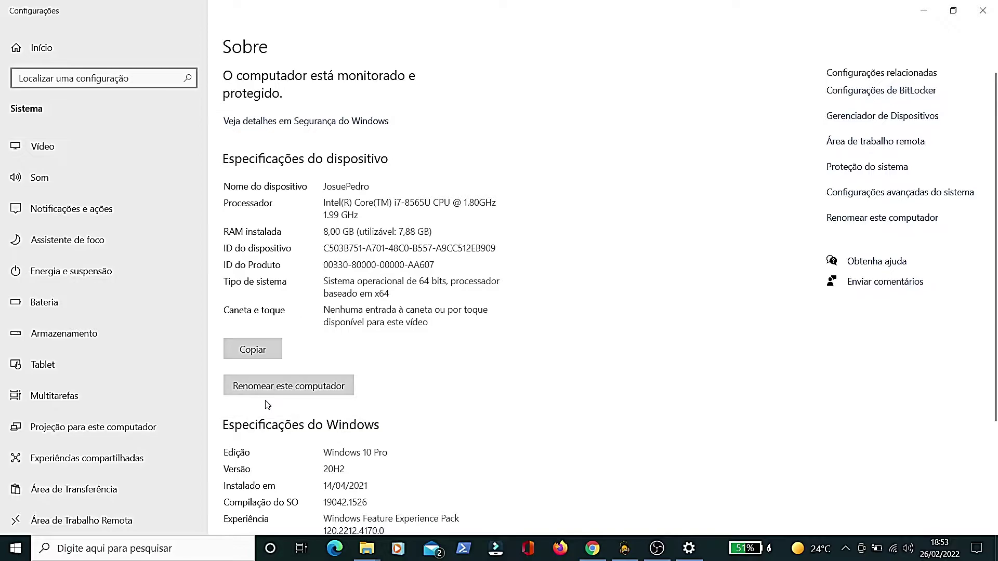
pyautogui.click(982, 10)
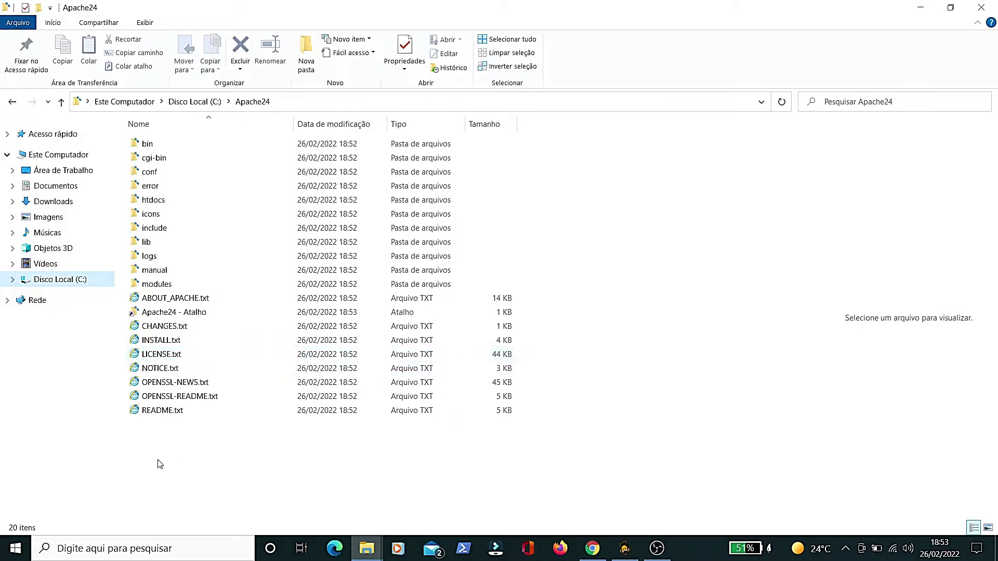
# Step: Open a Command Prompt and check whether port 80 responds by running telnet localhost 80
pyautogui.click(193, 550)
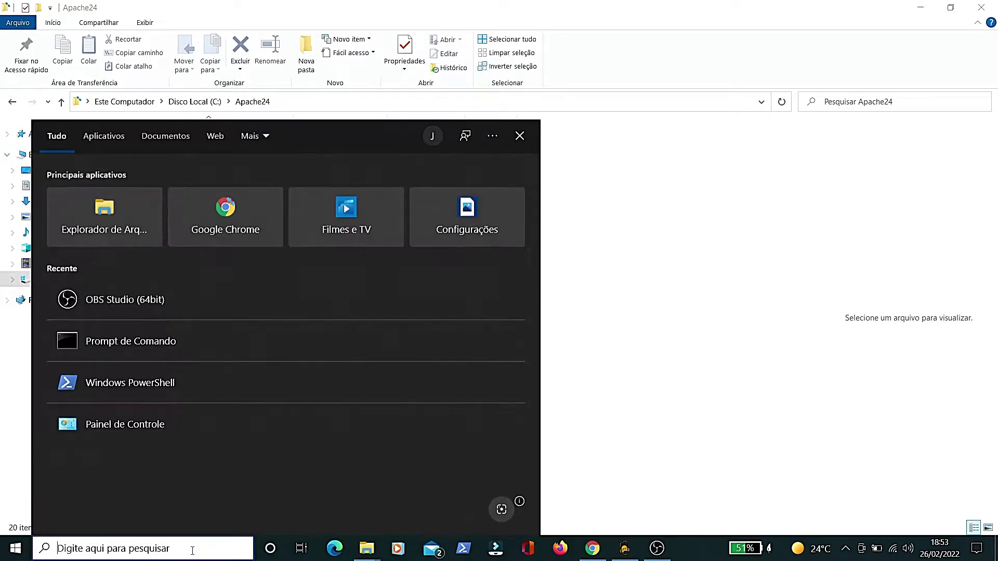
pyautogui.write('cm')
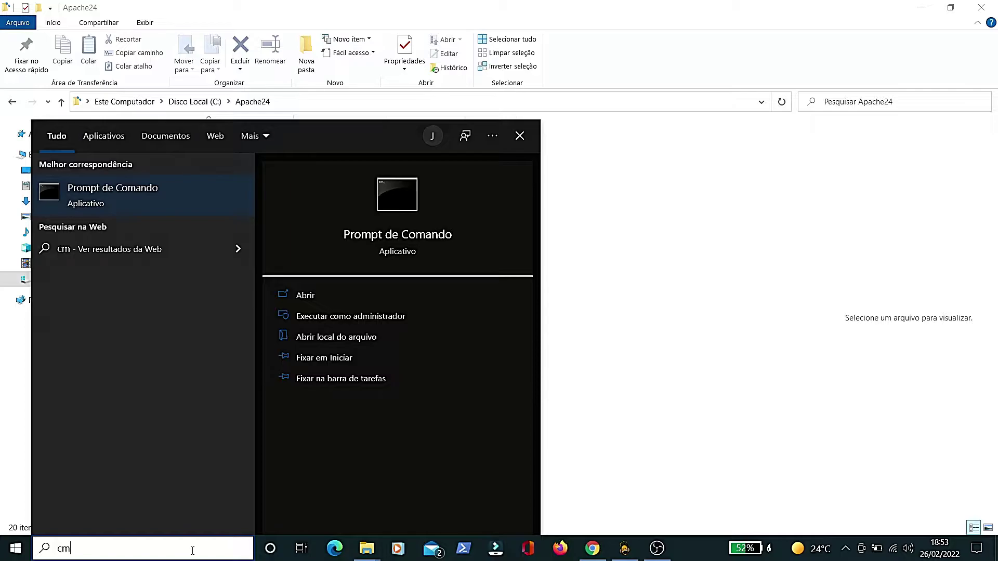
pyautogui.press('Escape')
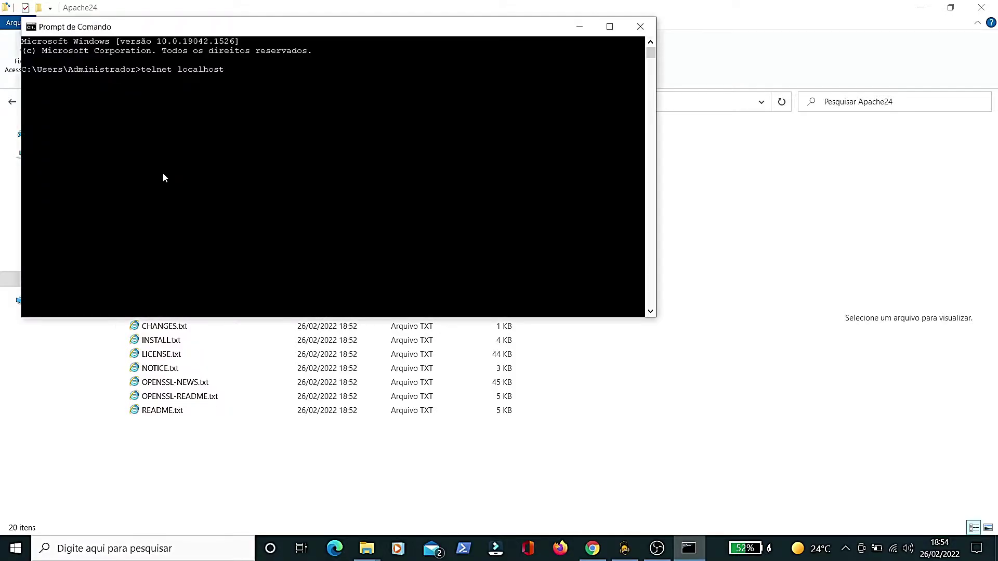
pyautogui.write('80')
pyautogui.press('Return')
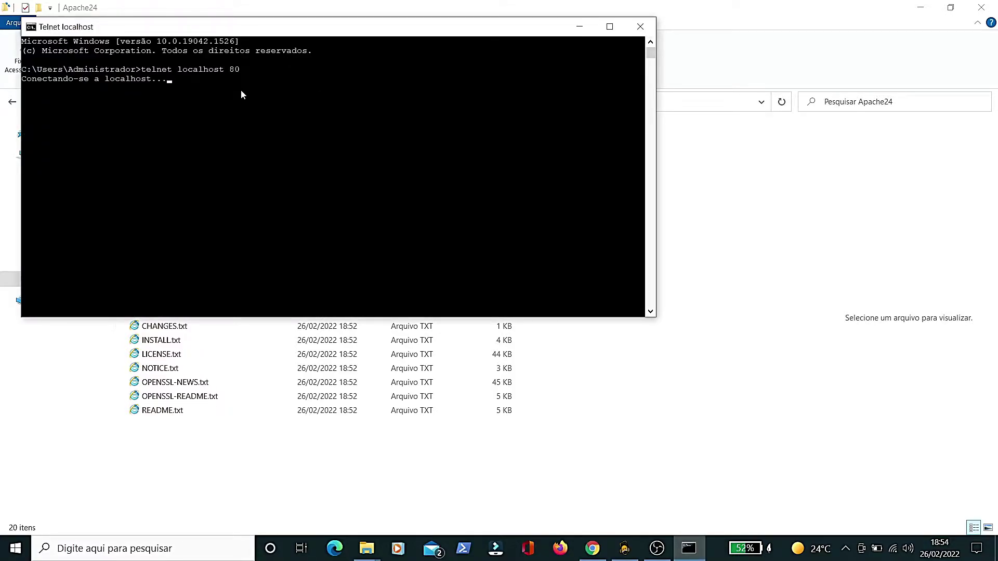
# Step: Return to File Explorer and examine the contents of Apache24's conf and bin folders, ending back in the Apache24 folder
pyautogui.click(344, 493)
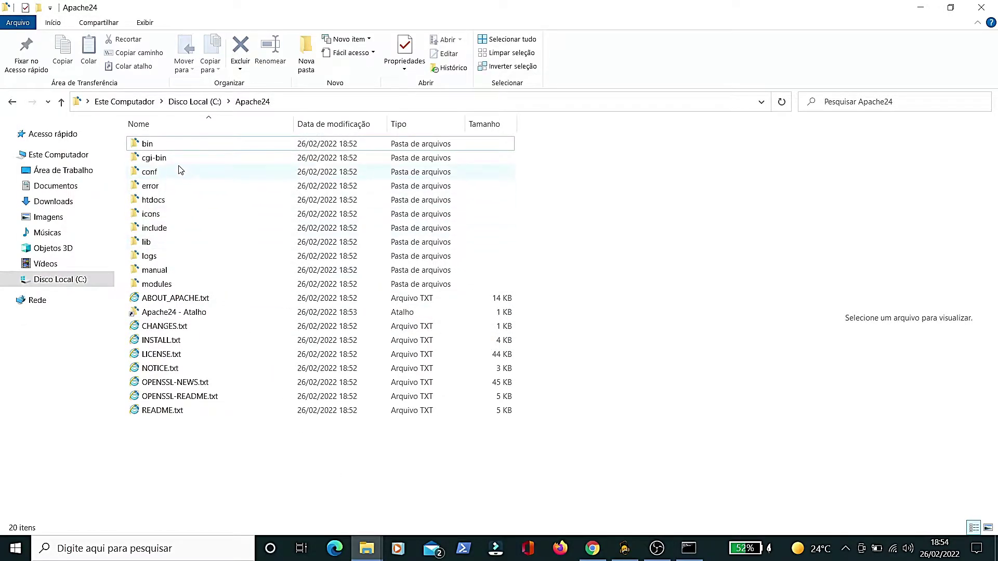
pyautogui.doubleClick(152, 175)
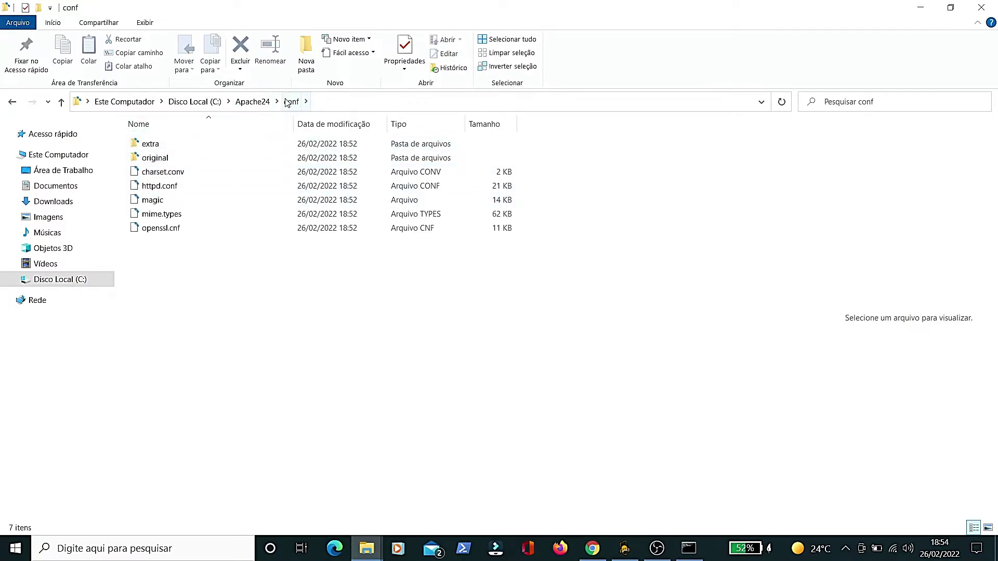
pyautogui.click(255, 103)
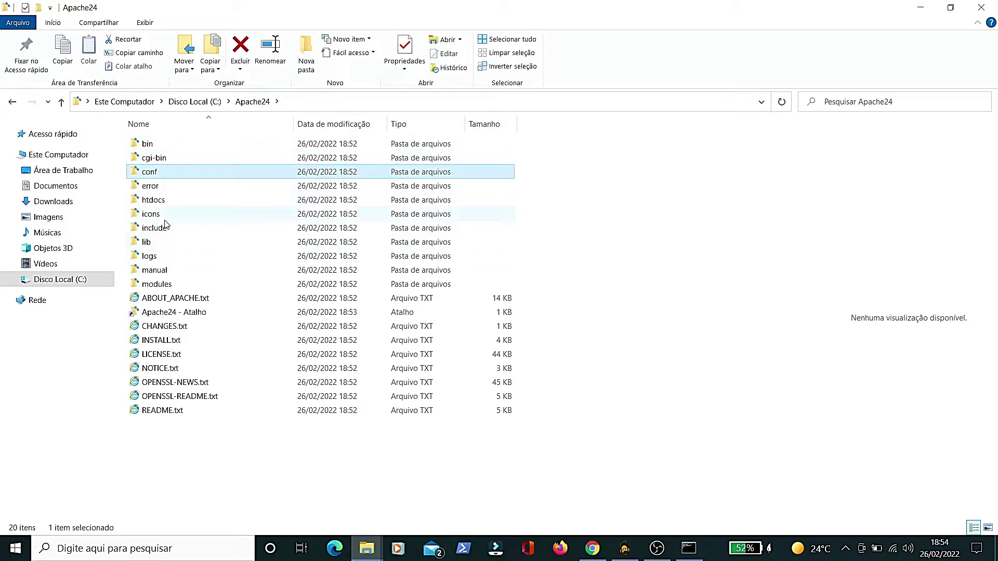
pyautogui.doubleClick(149, 144)
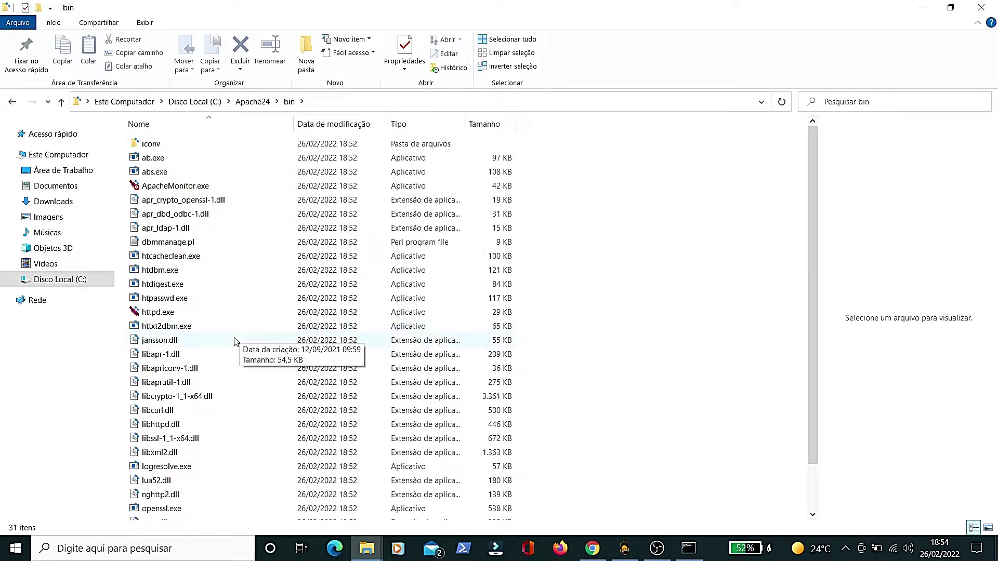
pyautogui.scroll(-2, 233, 349)
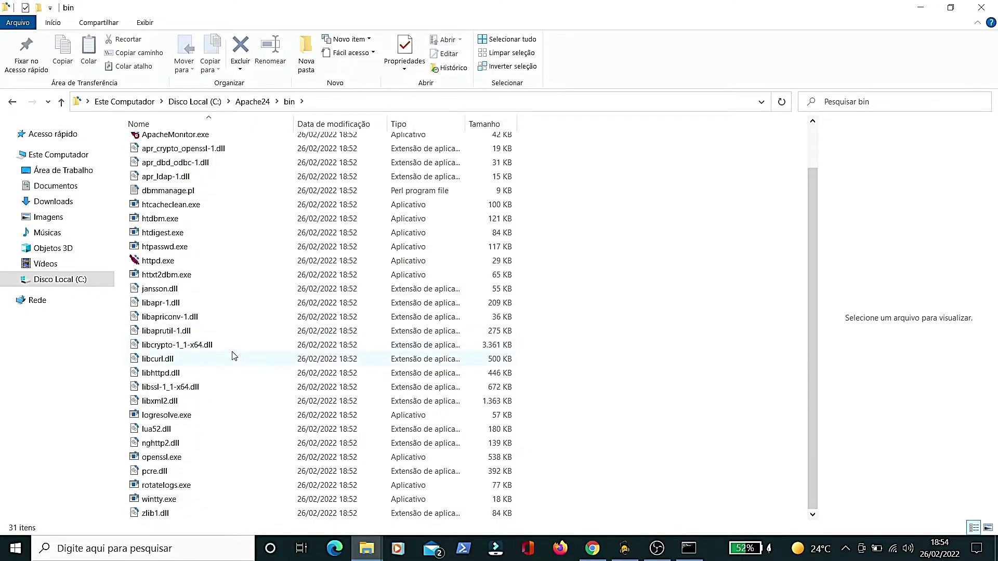
pyautogui.scroll(2, 233, 367)
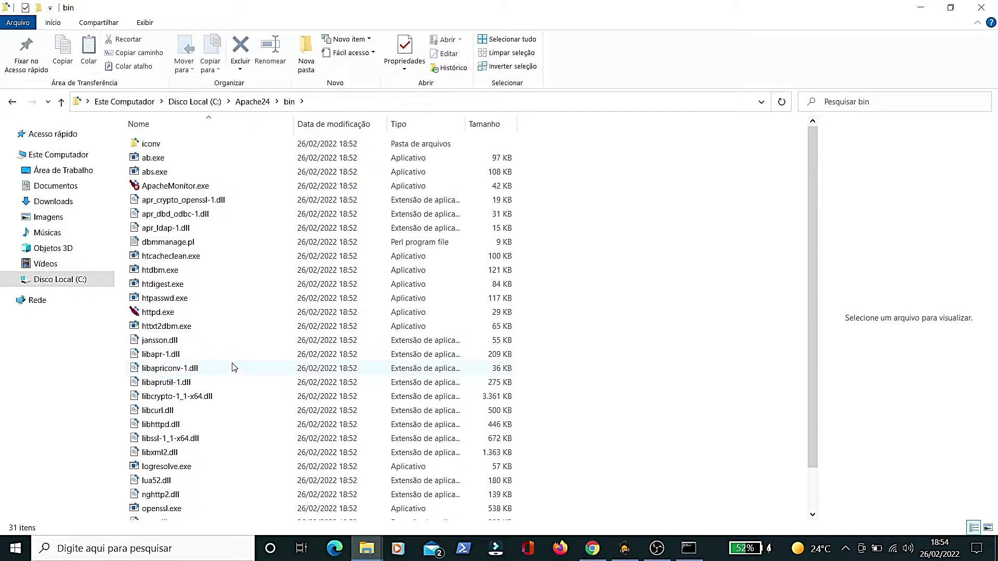
pyautogui.click(253, 101)
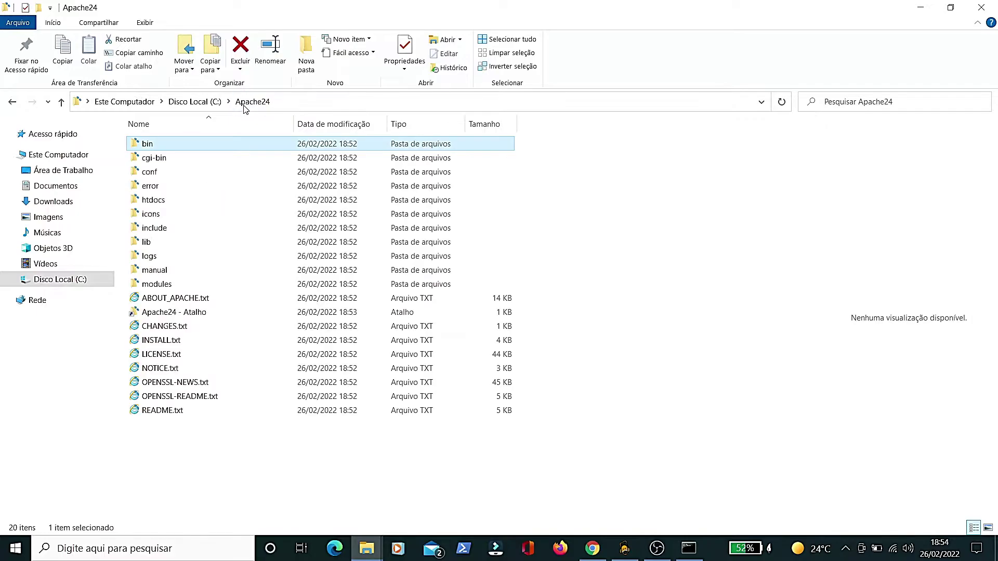
# Step: Open httpd.conf from Apache24's conf folder for editing in Notepad++
pyautogui.doubleClick(163, 173)
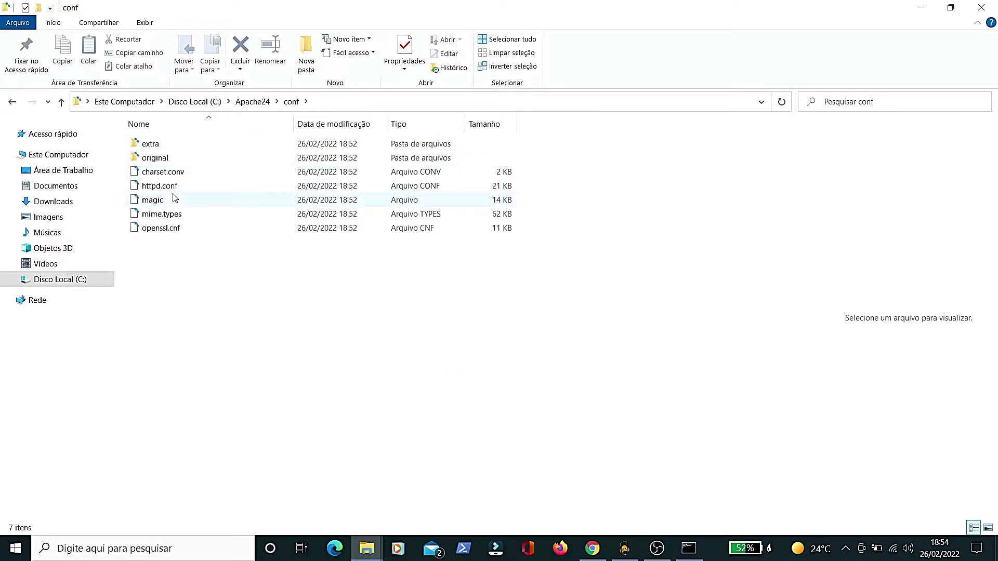
pyautogui.click(177, 187)
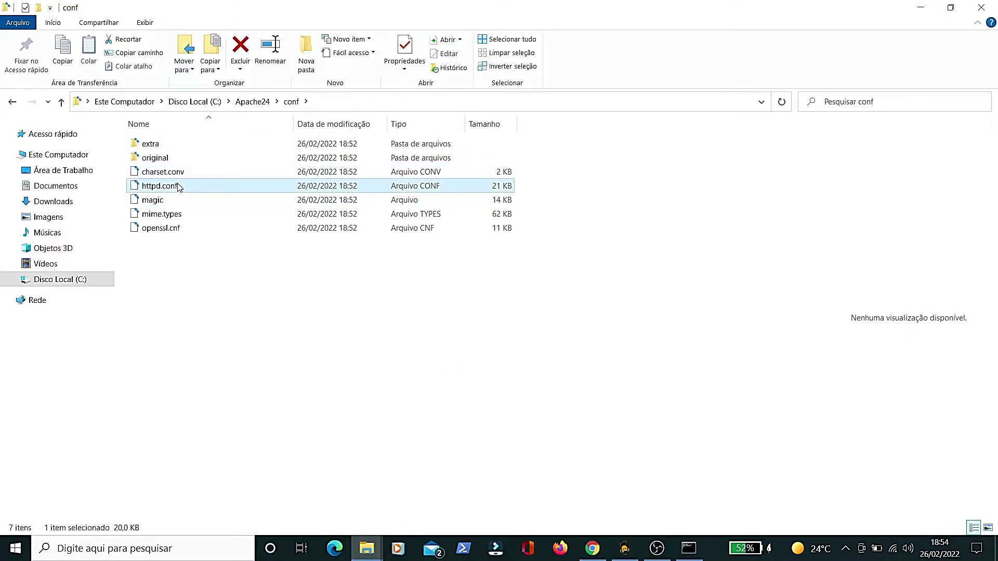
pyautogui.rightClick(177, 187)
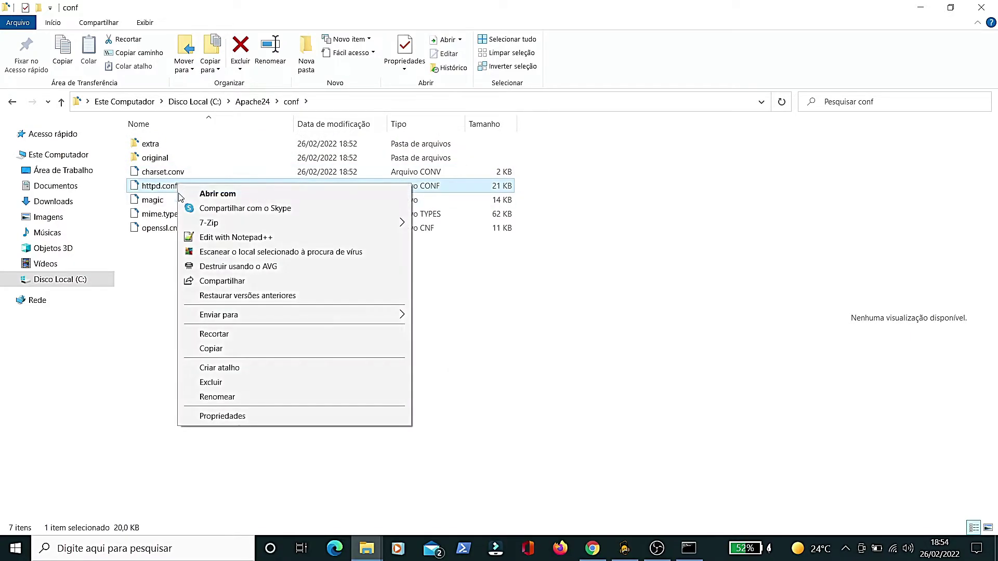
pyautogui.click(202, 238)
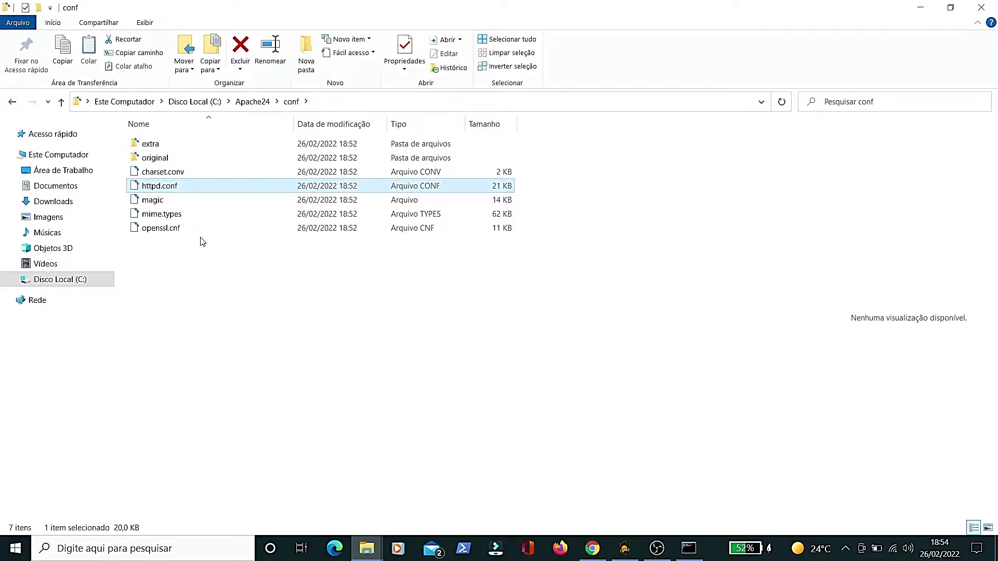
pyautogui.press('Return')
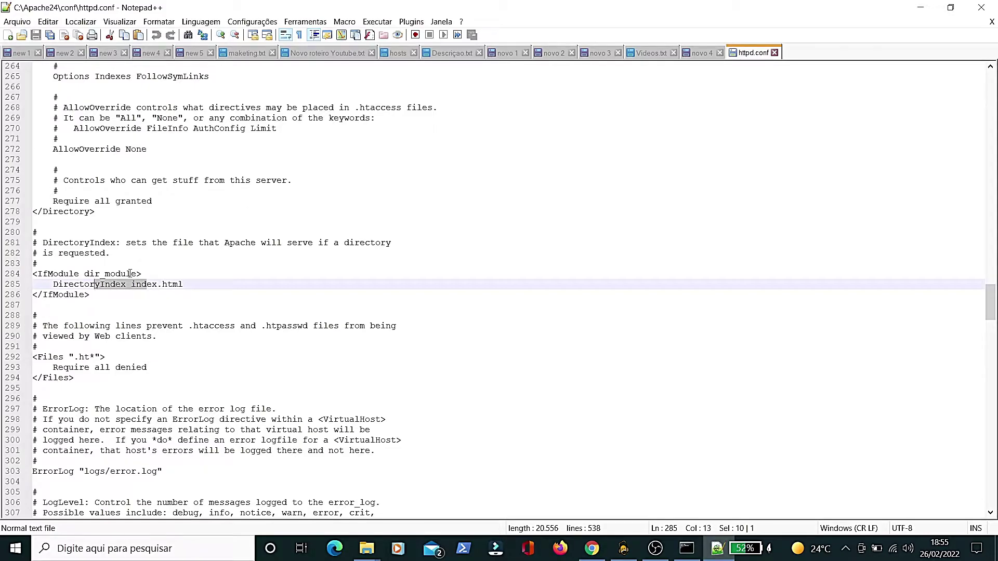
# Step: Examine the DirectoryIndex index.html setting in the dir_module block and the lines around it
pyautogui.scroll(-2, 130, 273)
pyautogui.scroll(-1, 132, 273)
pyautogui.scroll(3, 241, 252)
pyautogui.click(189, 287)
pyautogui.moveTo(189, 287); pyautogui.dragTo(61, 283)
pyautogui.click(289, 238)
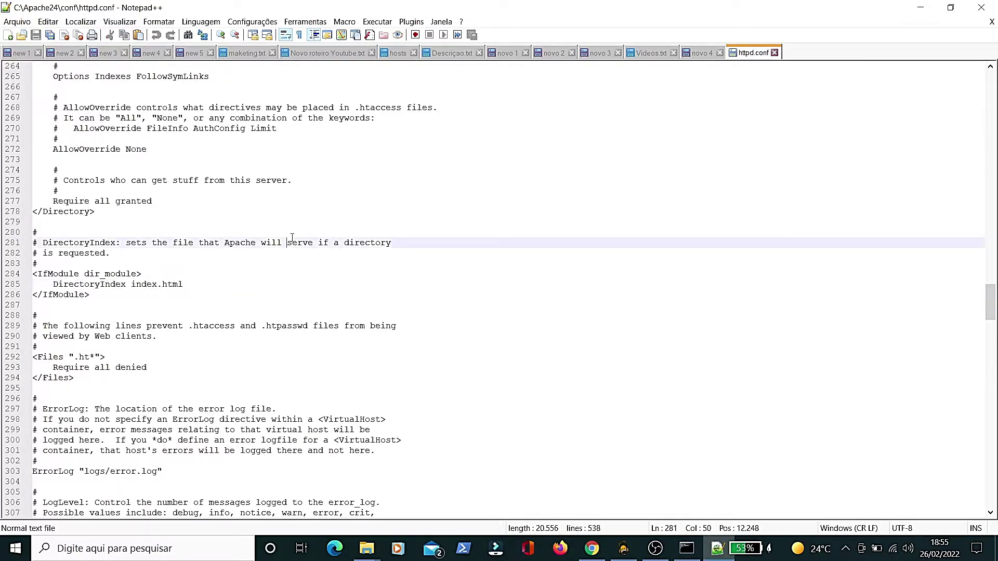
# Step: Search httpd.conf for "servername" to locate the ServerName directive
pyautogui.hotkey('ctrl', 'f')
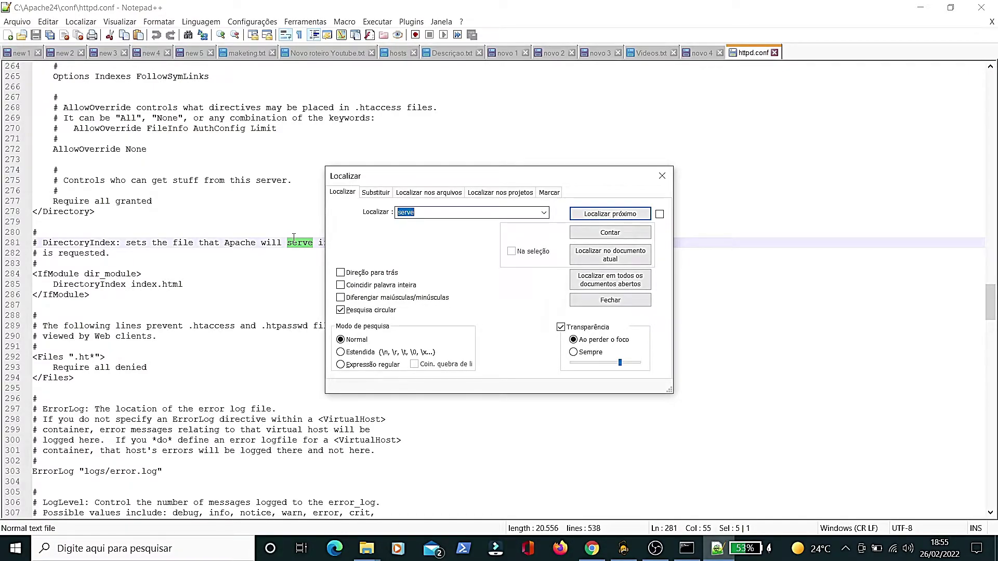
pyautogui.press('Return')
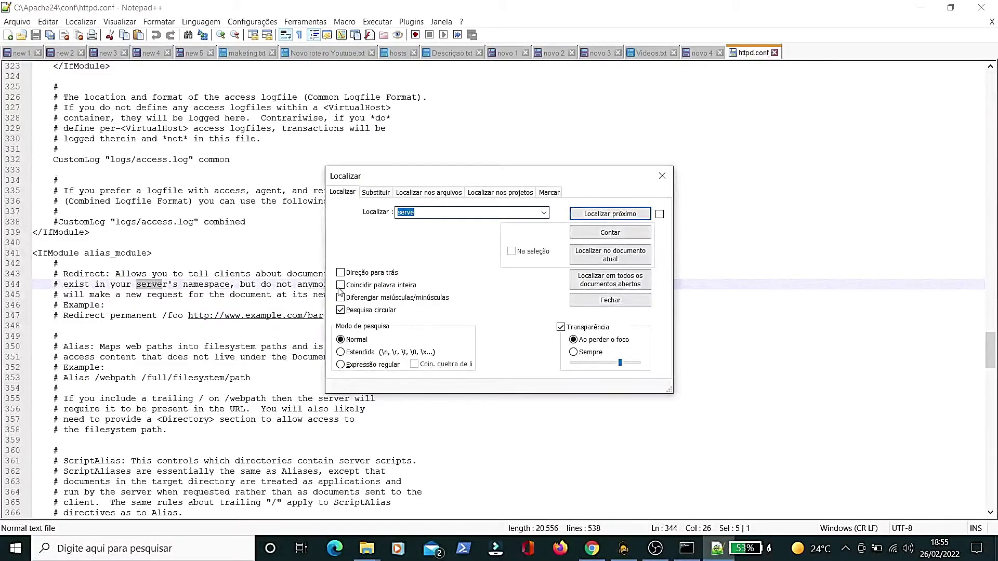
pyautogui.click(430, 211)
pyautogui.write('rname')
pyautogui.press('Return')
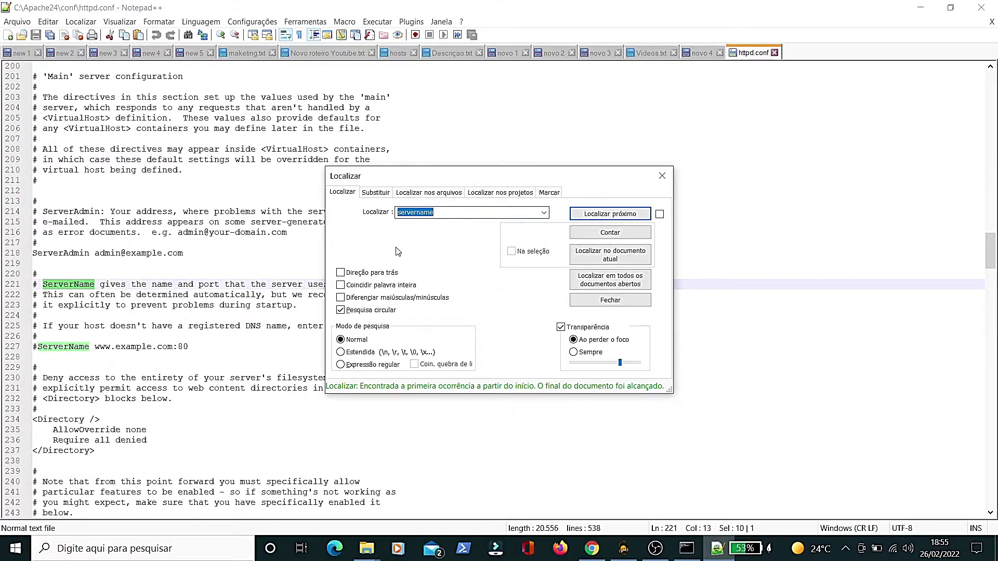
# Step: Replace the example domain on the commented ServerName line with localhost, keeping port 80
pyautogui.click(175, 344)
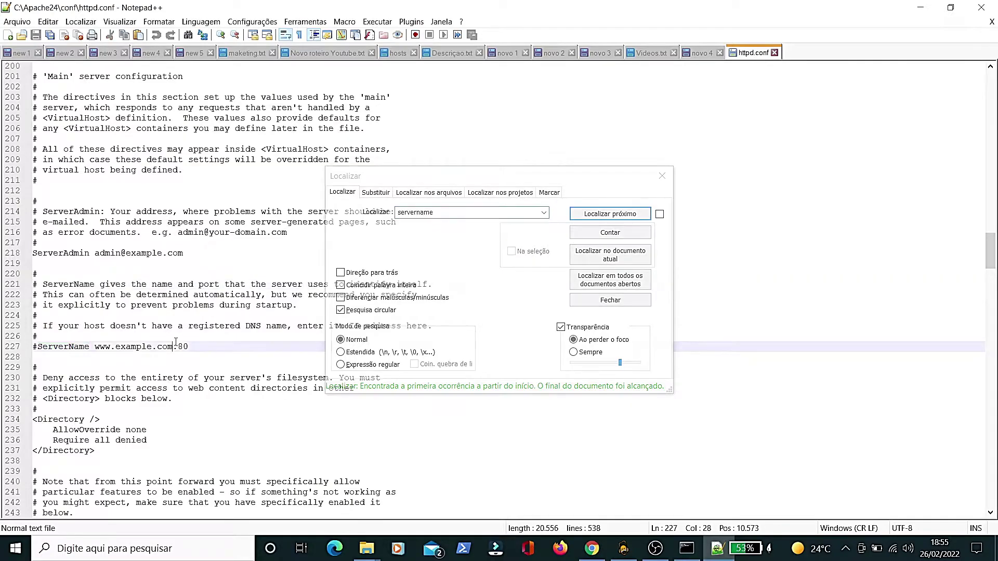
pyautogui.press('BackSpace')
pyautogui.press('BackSpace')
pyautogui.press('BackSpace')
pyautogui.press('BackSpace')
pyautogui.press('BackSpace')
pyautogui.press('BackSpace')
pyautogui.press('BackSpace')
pyautogui.press('BackSpace')
pyautogui.press('BackSpace')
pyautogui.press('BackSpace')
pyautogui.press('BackSpace')
pyautogui.press('BackSpace')
pyautogui.press('BackSpace')
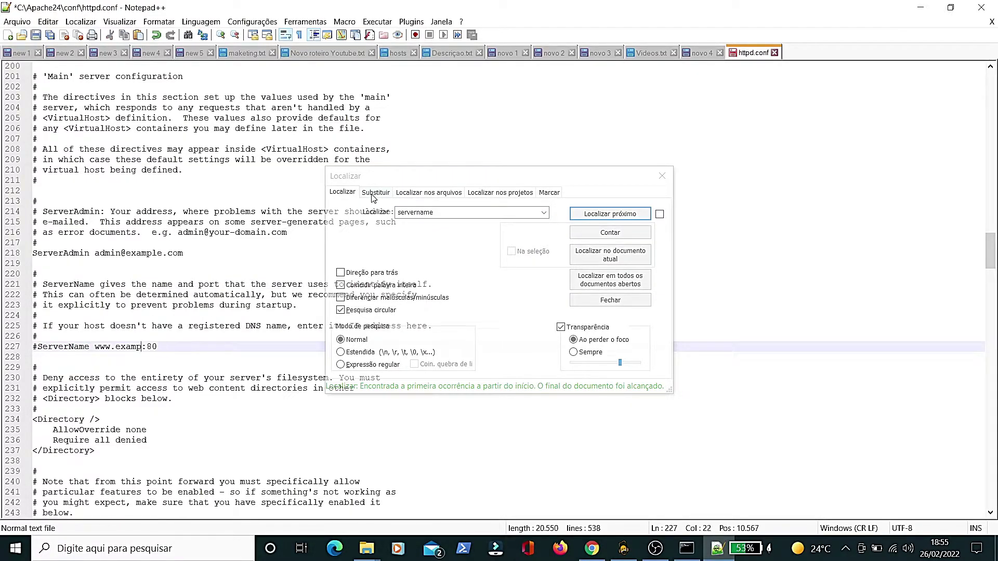
pyautogui.press('BackSpace')
pyautogui.press('BackSpace')
pyautogui.write('localhost')
# Step: Uncomment the ServerName localhost:80 line by removing its leading # character
pyautogui.press('Left')
pyautogui.press('Left')
pyautogui.press('Left')
pyautogui.press('Left')
pyautogui.press('Left')
pyautogui.press('Left')
pyautogui.press('Left')
pyautogui.press('Left')
pyautogui.press('Left')
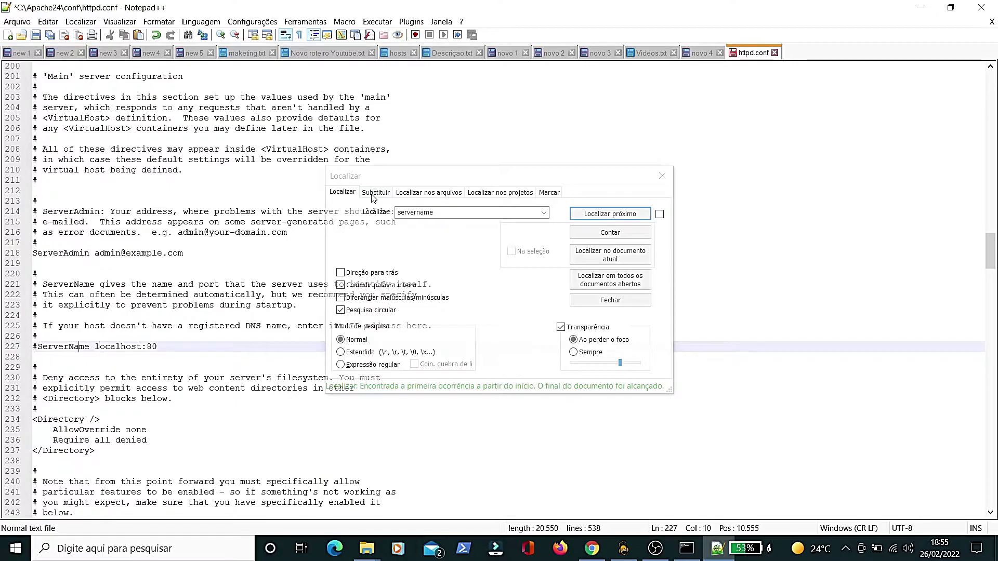
pyautogui.press('Left')
pyautogui.press('Left')
pyautogui.press('BackSpace')
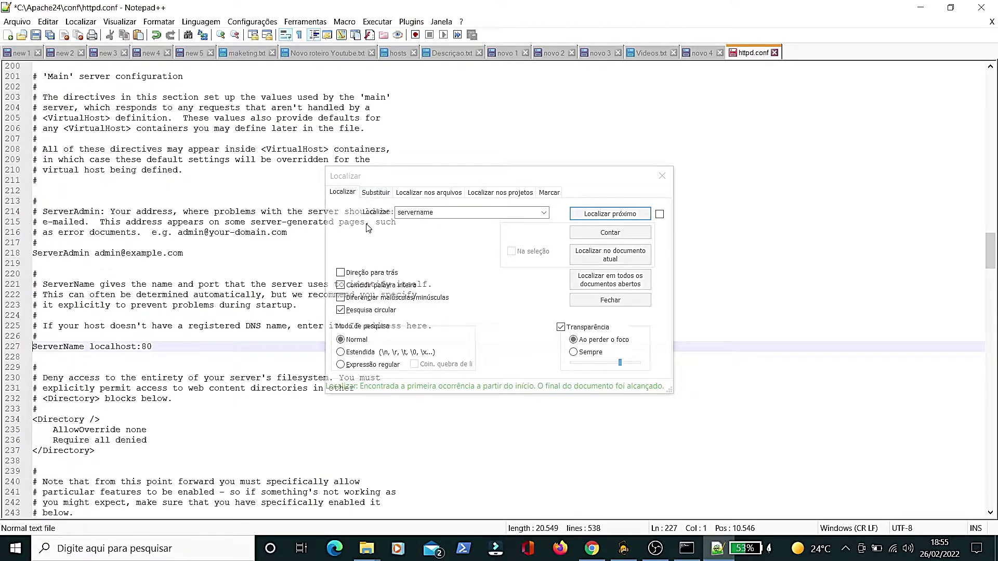
pyautogui.click(157, 345)
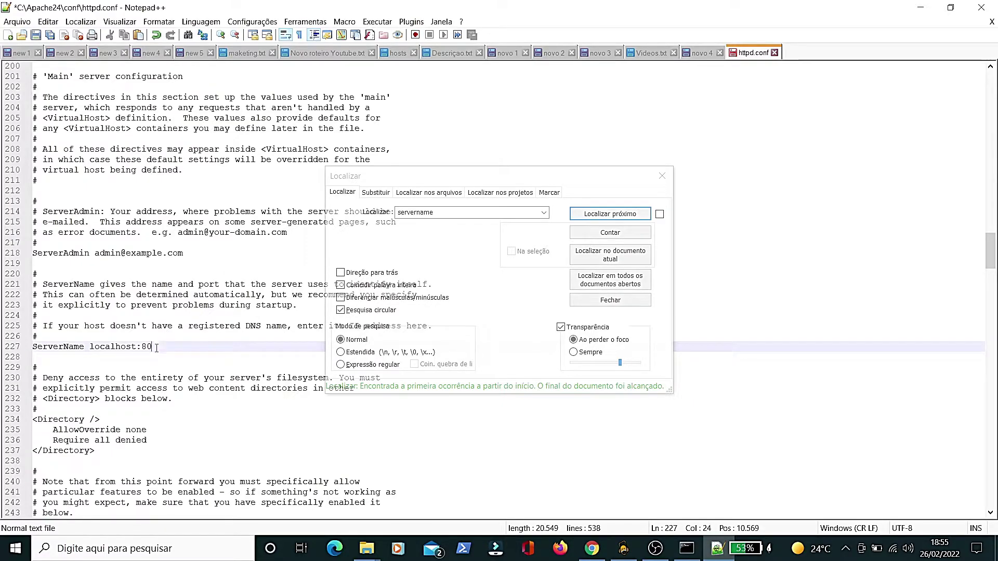
# Step: Try to find the listening port directive by searching for "listner" and "listener"
pyautogui.click(409, 229)
pyautogui.write('l')
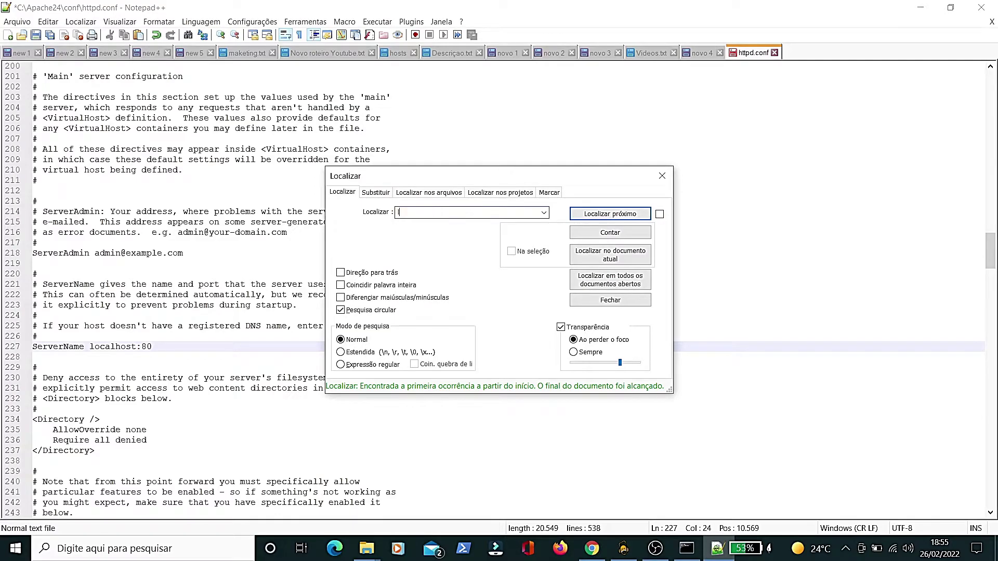
pyautogui.write('istner')
pyautogui.press('Return')
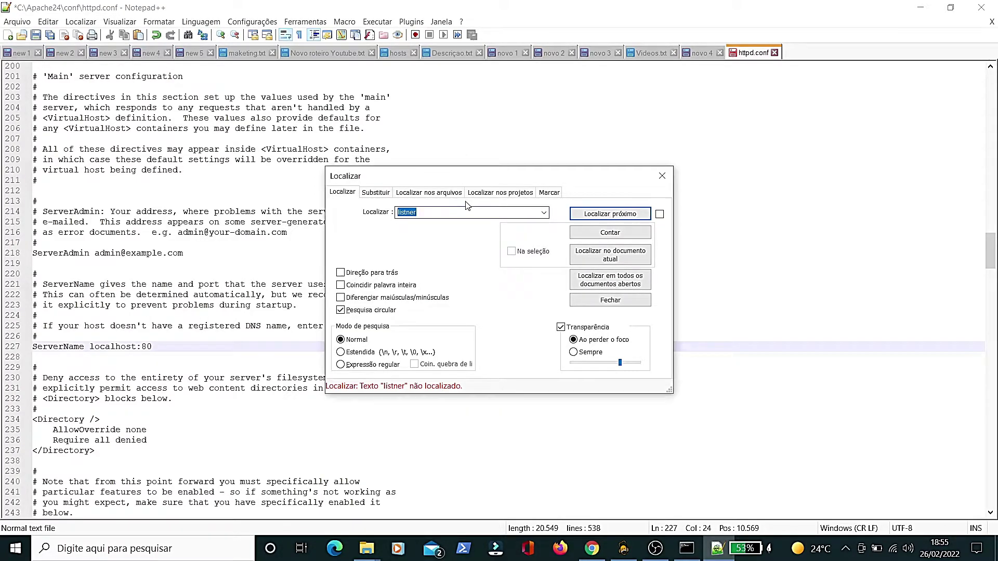
pyautogui.click(439, 215)
pyautogui.write('ene')
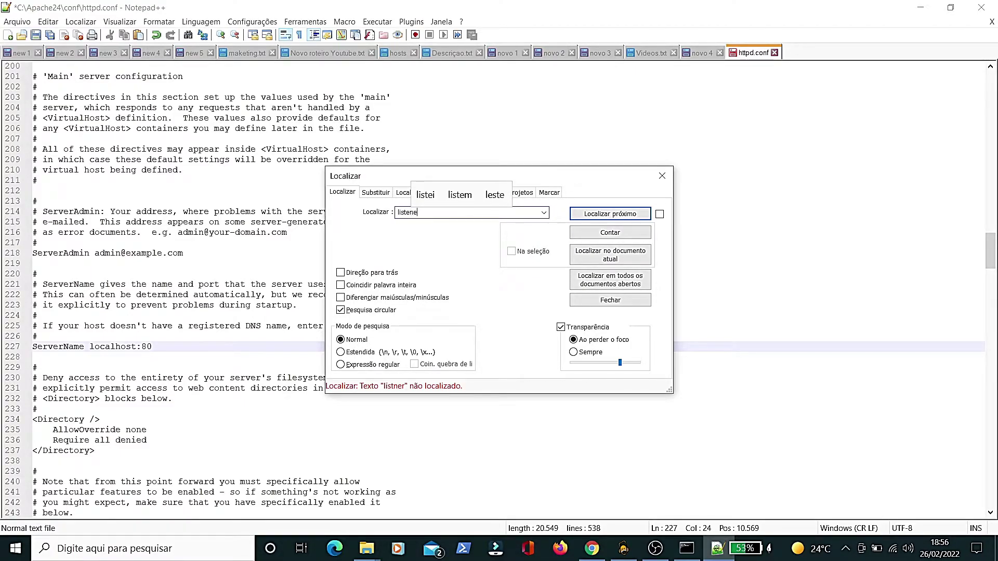
pyautogui.write('r')
pyautogui.press('Return')
# Step: Search for "list", step through the matches, and refine the search to "listen"
pyautogui.click(440, 214)
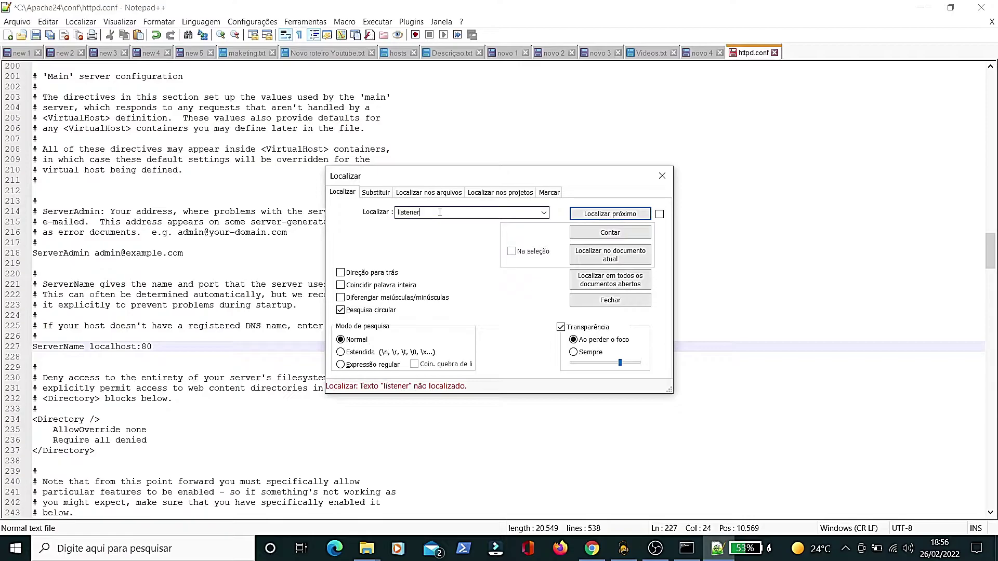
pyautogui.press('BackSpace')
pyautogui.press('Return')
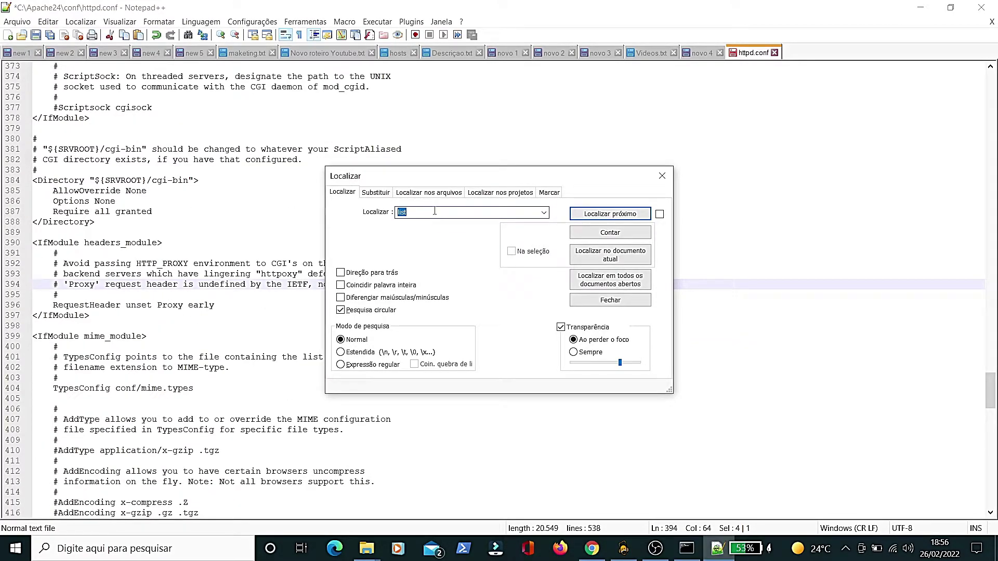
pyautogui.click(602, 215)
pyautogui.click(602, 215)
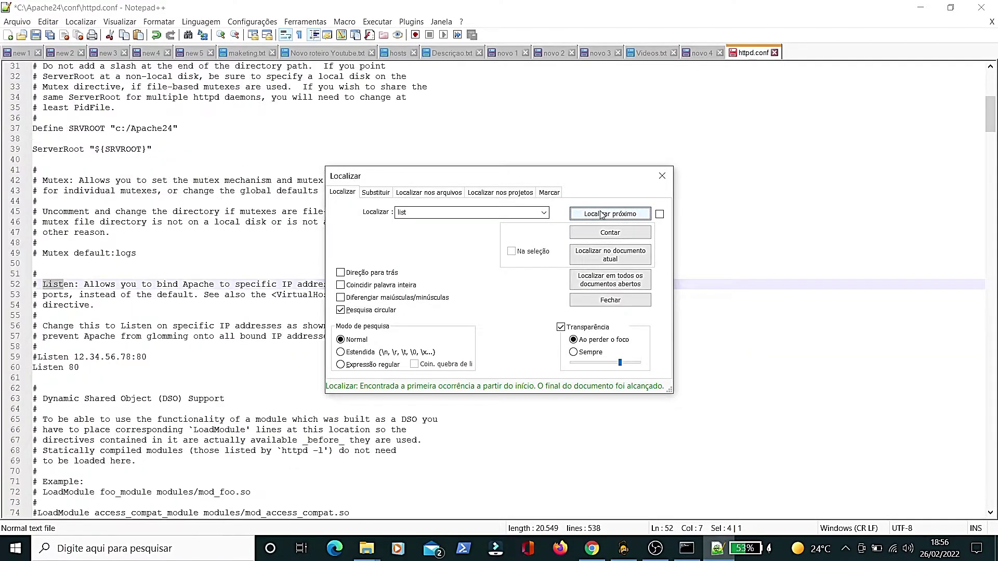
pyautogui.click(438, 213)
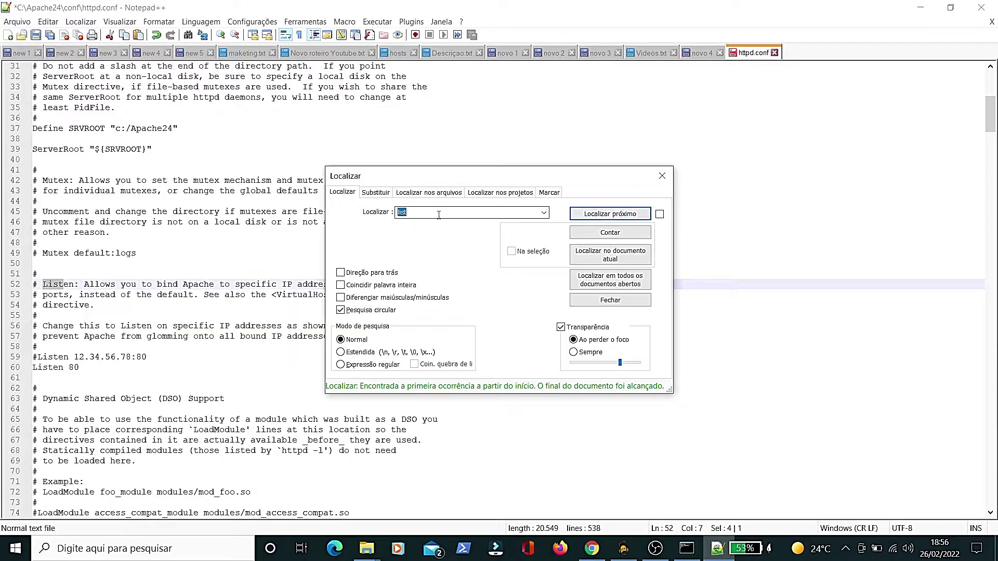
pyautogui.click(438, 213)
pyautogui.write('en')
pyautogui.press('Return')
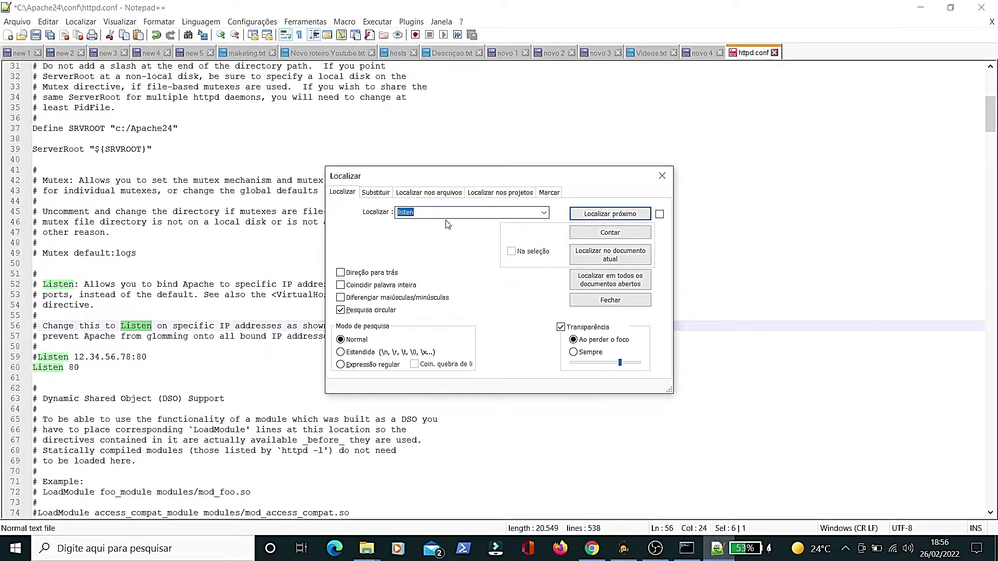
# Step: Close the search and select the active Listen 80 line to check the server's port
pyautogui.click(84, 369)
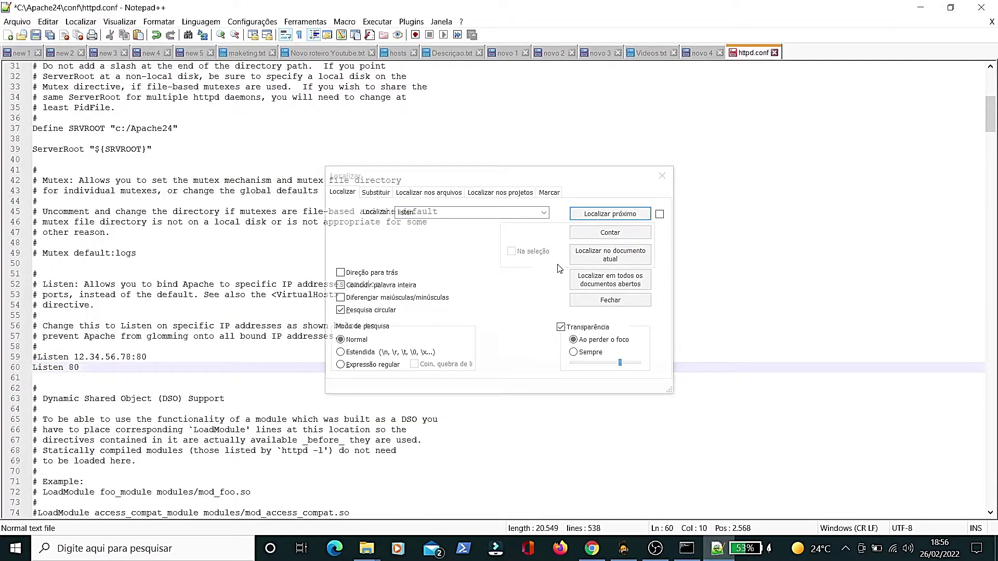
pyautogui.click(666, 181)
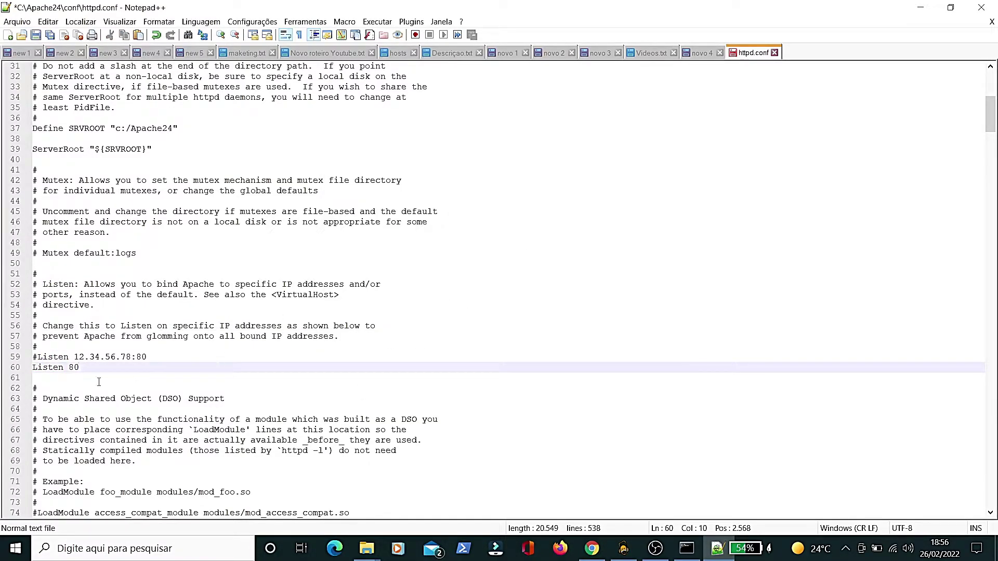
pyautogui.moveTo(81, 369); pyautogui.dragTo(21, 367)
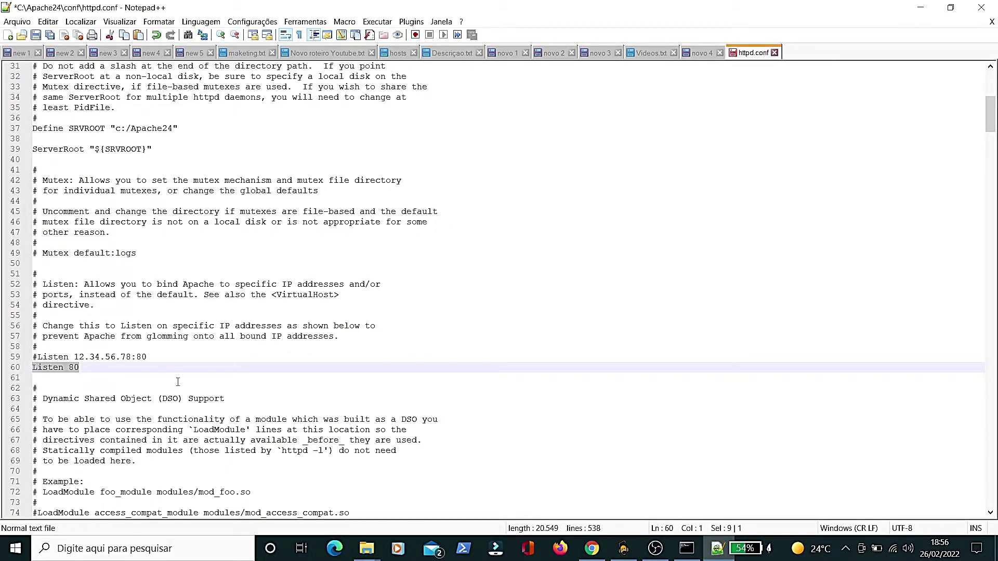